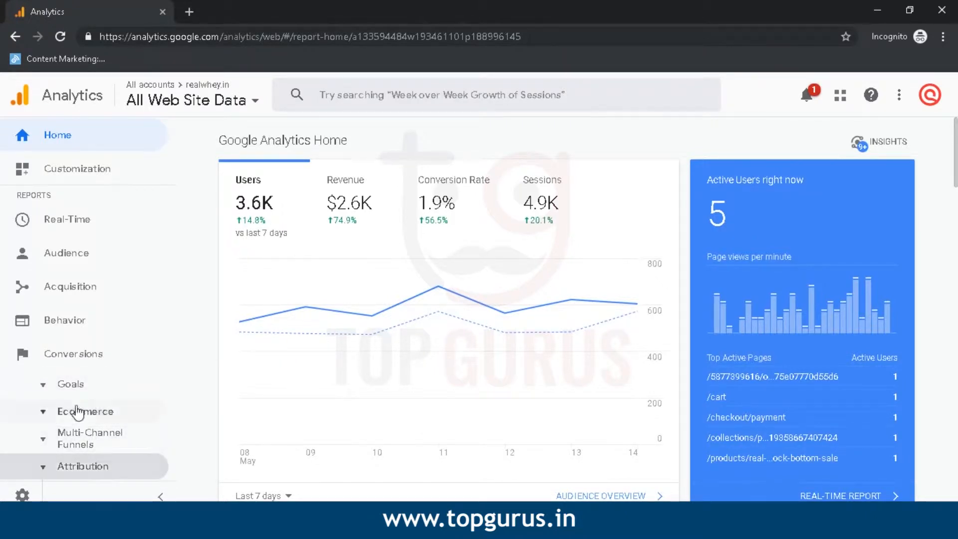
Open the Goals Overview report under Conversions and review its goal completion chart and metrics.
{"action": "left_click", "coordinate": [86, 387]}
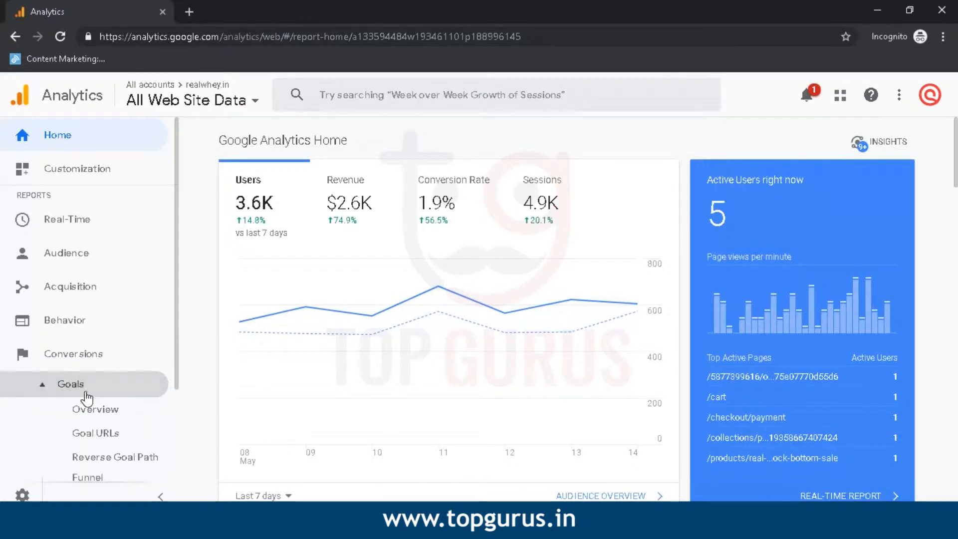
{"action": "left_click", "coordinate": [92, 419]}
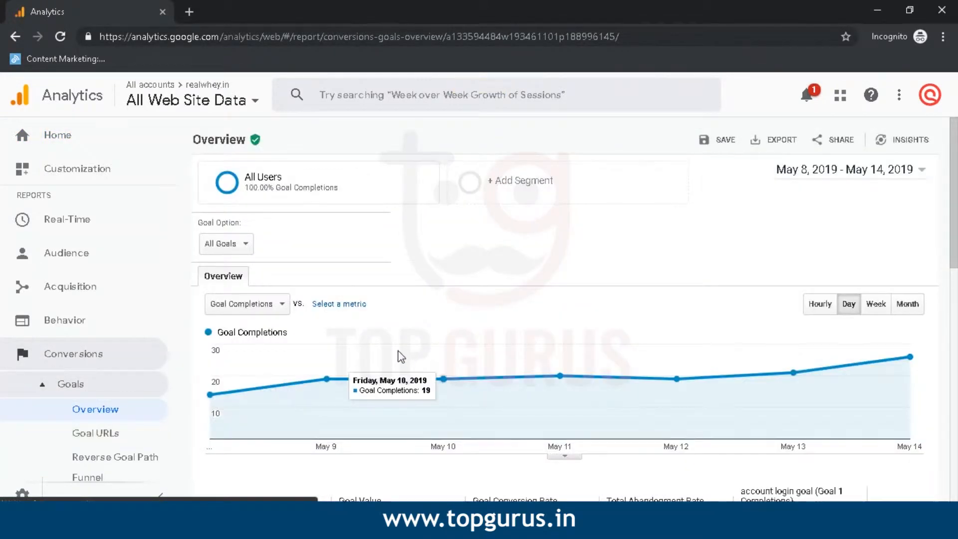
{"action": "scroll", "coordinate": [383, 245], "scroll_direction": "down", "scroll_amount": 3}
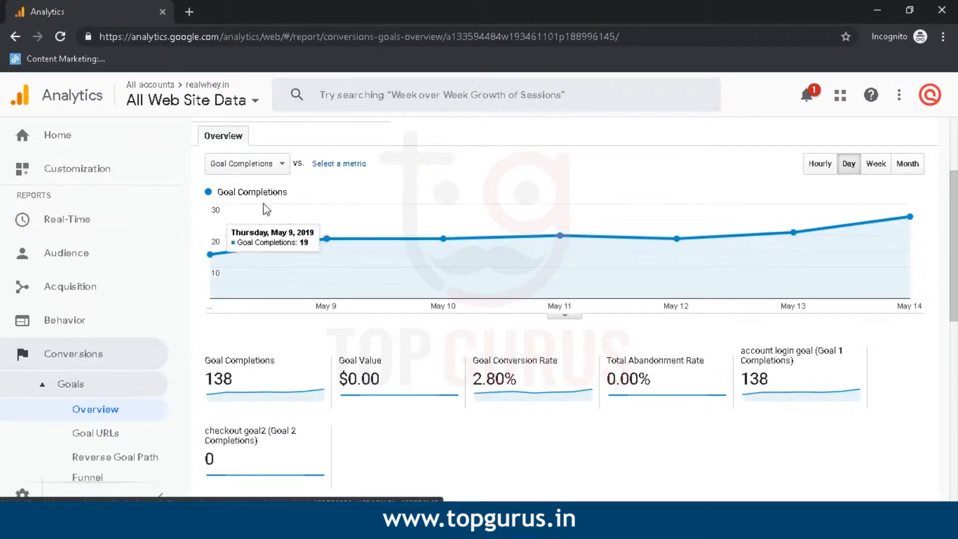
{"action": "scroll", "coordinate": [442, 280], "scroll_direction": "up", "scroll_amount": 3}
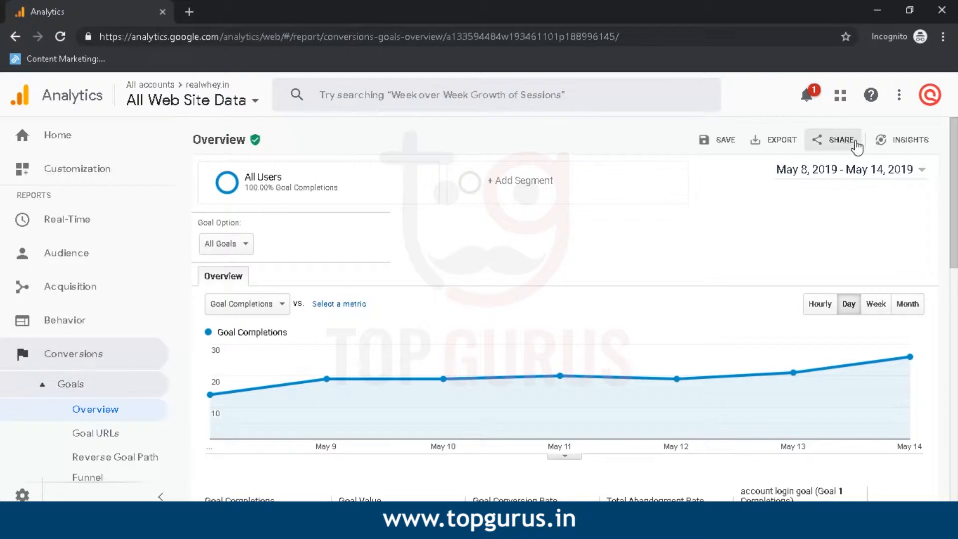
Set the start of the Goals Overview date range to March 8, 2019 and apply it.
{"action": "left_click", "coordinate": [812, 172]}
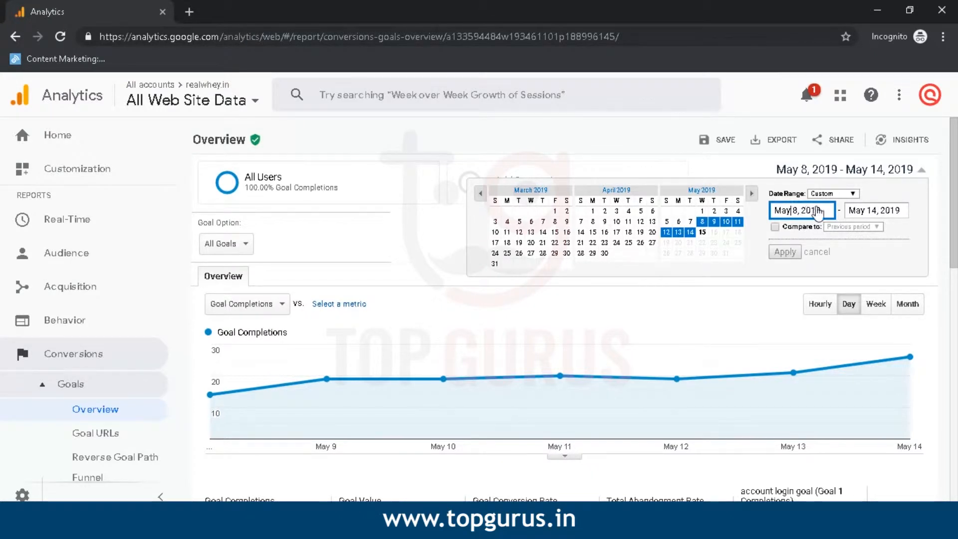
{"action": "key", "text": "BackSpace"}
{"action": "key", "text": "BackSpace"}
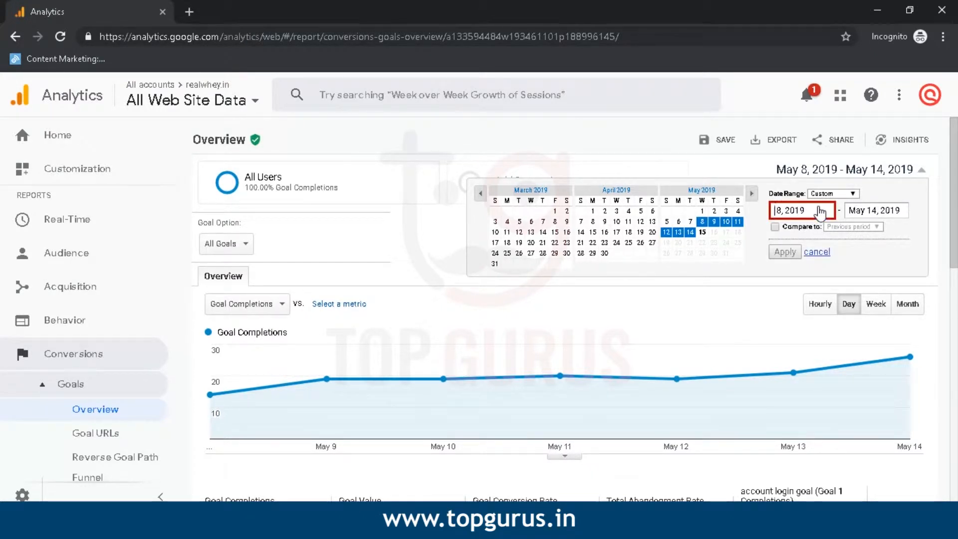
{"action": "type", "text": "march"}
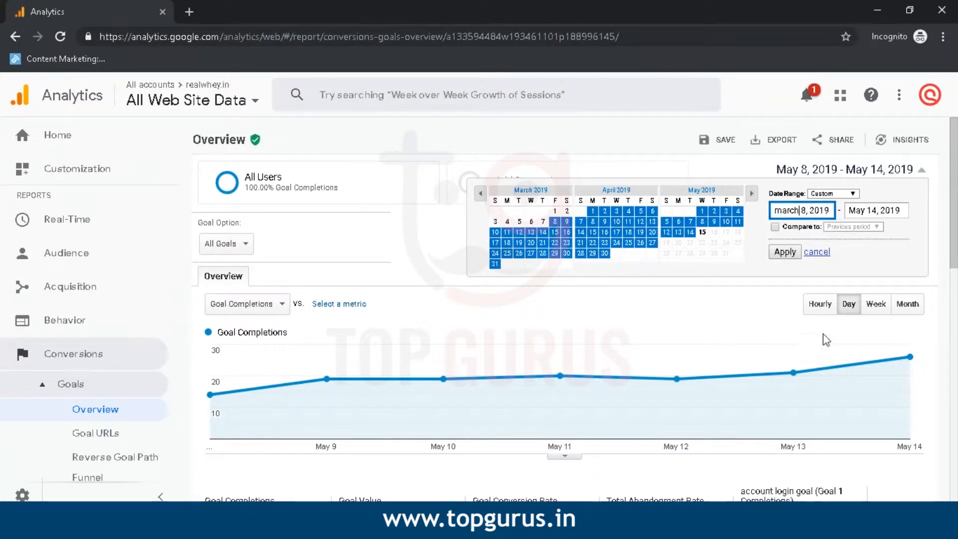
{"action": "left_click", "coordinate": [784, 252]}
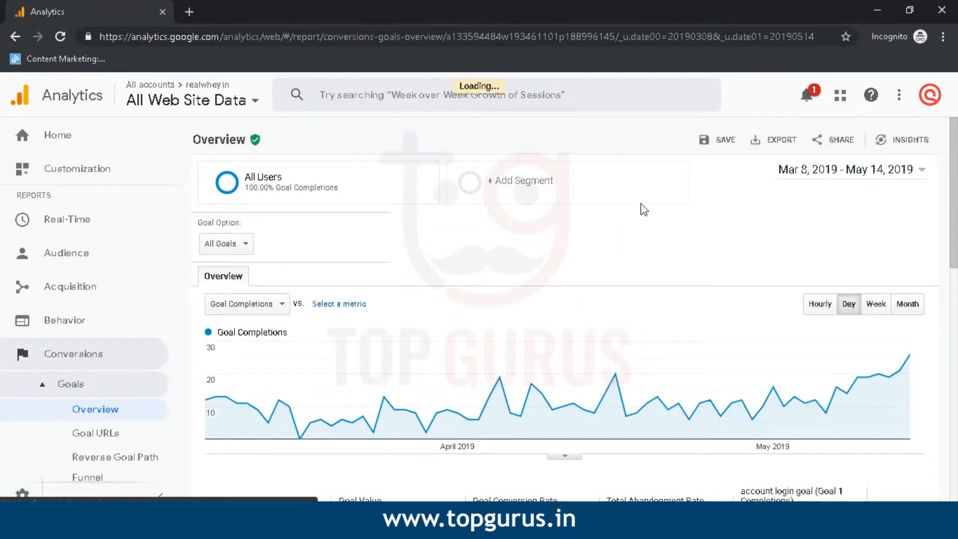
{"action": "scroll", "coordinate": [480, 289], "scroll_direction": "down", "scroll_amount": 3}
{"action": "scroll", "coordinate": [587, 276], "scroll_direction": "up", "scroll_amount": 3}
Set the start of the Goals Overview date range to April 8, 2019 and apply it.
{"action": "left_click", "coordinate": [809, 172]}
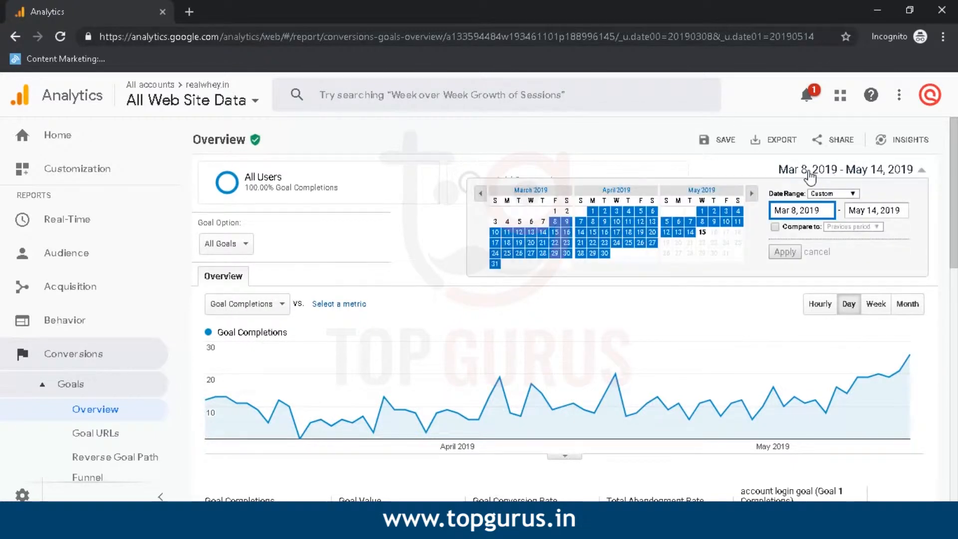
{"action": "left_click", "coordinate": [795, 210]}
{"action": "key", "text": "BackSpace"}
{"action": "key", "text": "BackSpace"}
{"action": "key", "text": "BackSpace"}
{"action": "key", "text": "BackSpace"}
{"action": "type", "text": "a"}
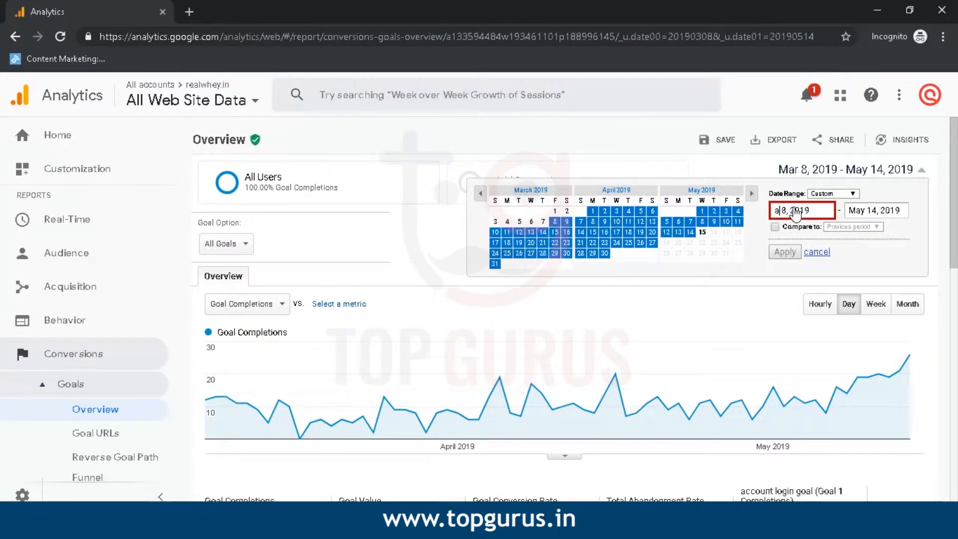
{"action": "type", "text": "pril"}
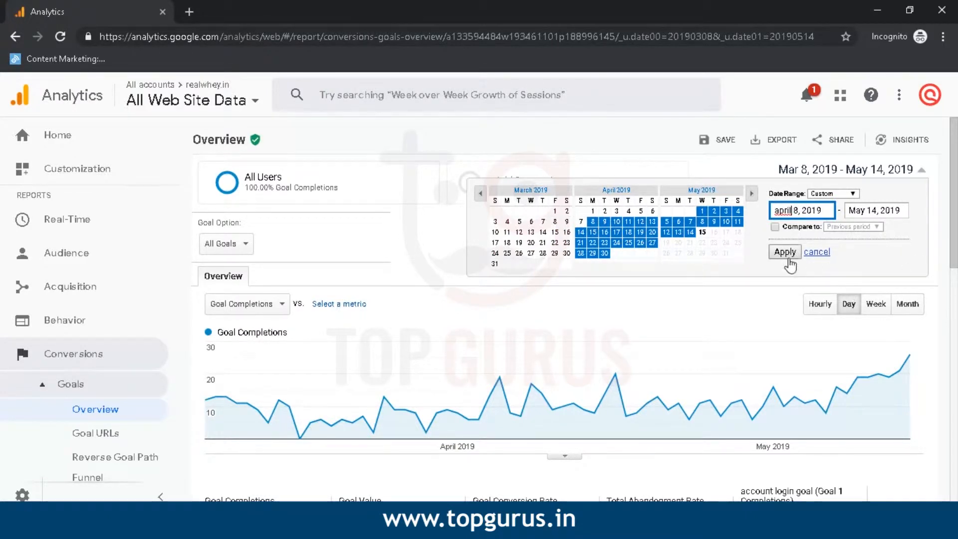
{"action": "left_click", "coordinate": [786, 253]}
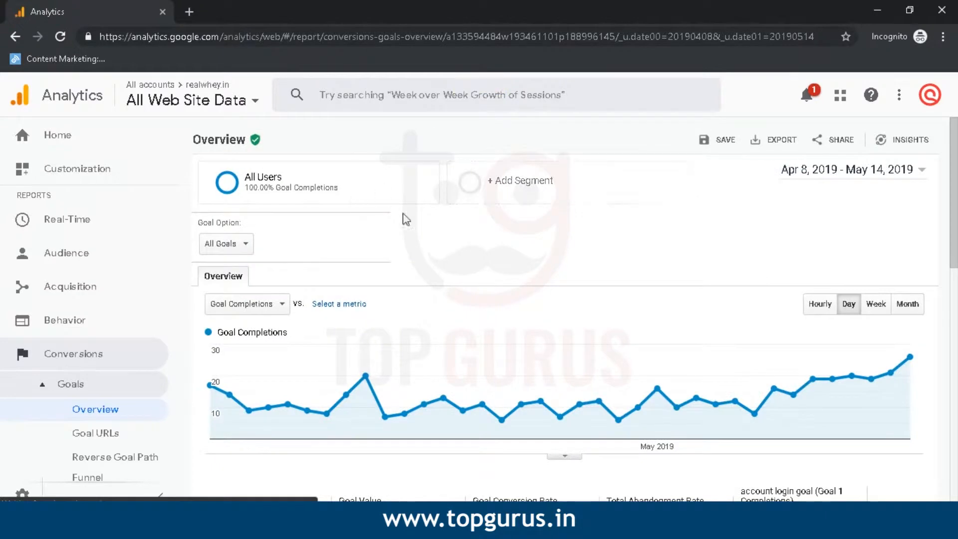
Review the goal value, conversion rate, abandonment rate and individual goal completion metrics in the Goals Overview report.
{"action": "scroll", "coordinate": [437, 253], "scroll_direction": "down", "scroll_amount": 7}
{"action": "scroll", "coordinate": [363, 408], "scroll_direction": "up", "scroll_amount": 3}
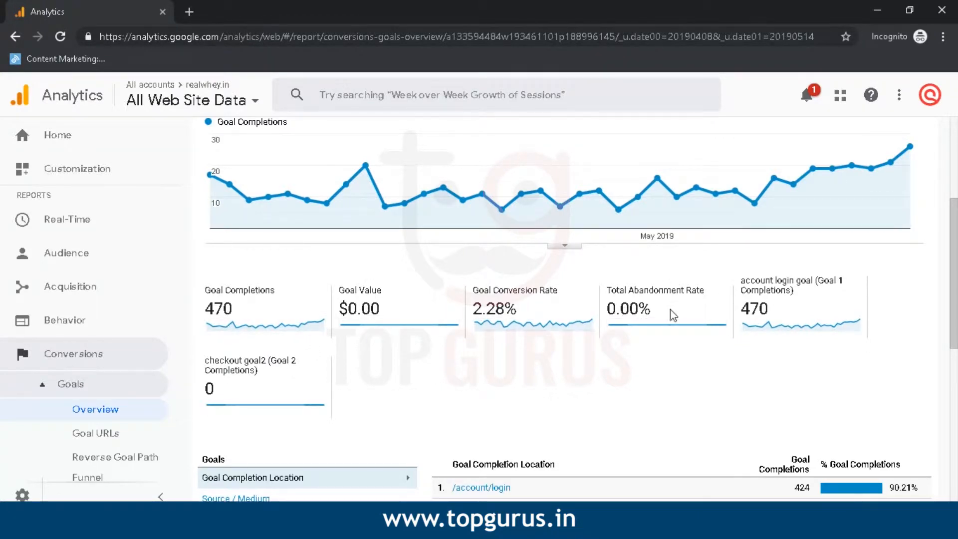
{"action": "mouse_move", "coordinate": [812, 296]}
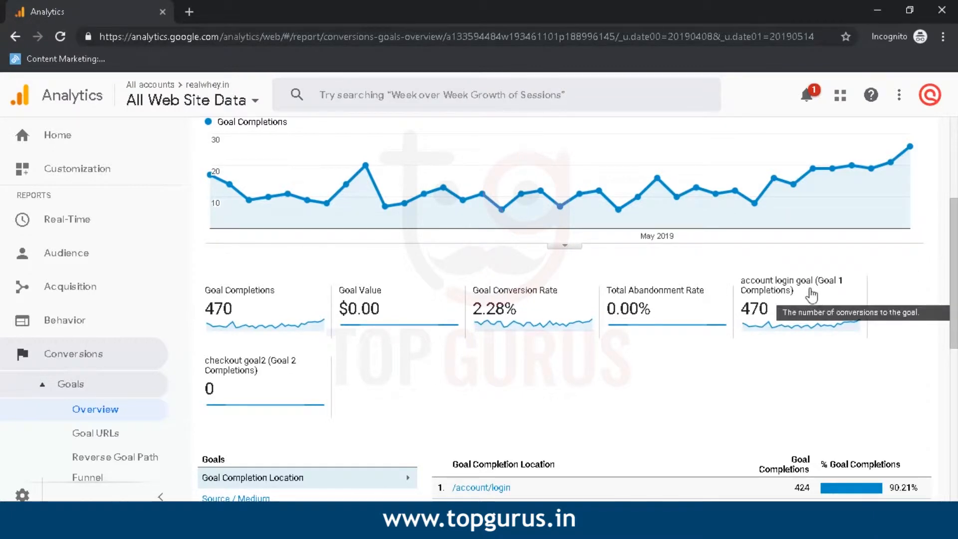
Examine the Goal Completion Location table, comparing completions and percentages per page with the summary metrics above it.
{"action": "scroll", "coordinate": [395, 386], "scroll_direction": "down", "scroll_amount": 4}
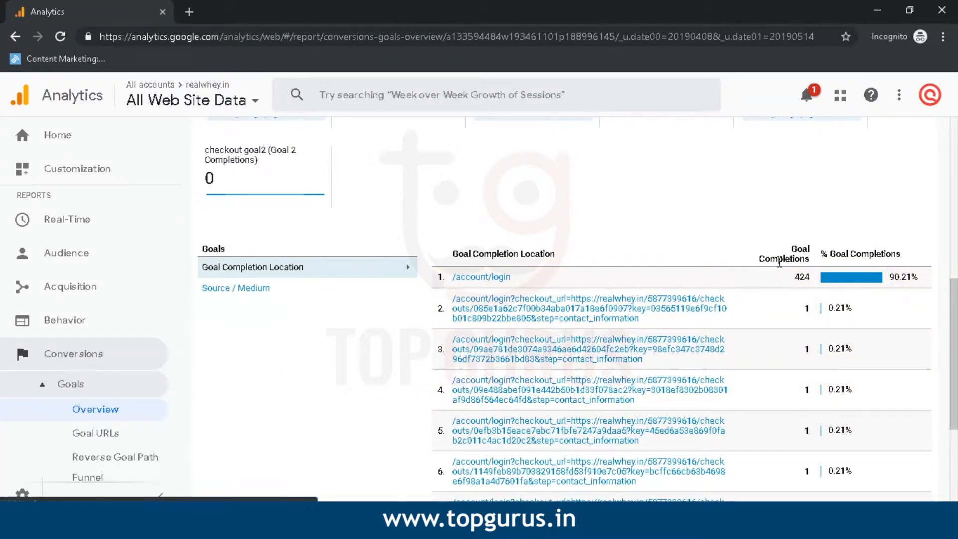
{"action": "scroll", "coordinate": [795, 274], "scroll_direction": "down", "scroll_amount": 4}
{"action": "scroll", "coordinate": [787, 352], "scroll_direction": "up", "scroll_amount": 5}
{"action": "scroll", "coordinate": [795, 381], "scroll_direction": "up", "scroll_amount": 3}
{"action": "scroll", "coordinate": [798, 426], "scroll_direction": "down", "scroll_amount": 3}
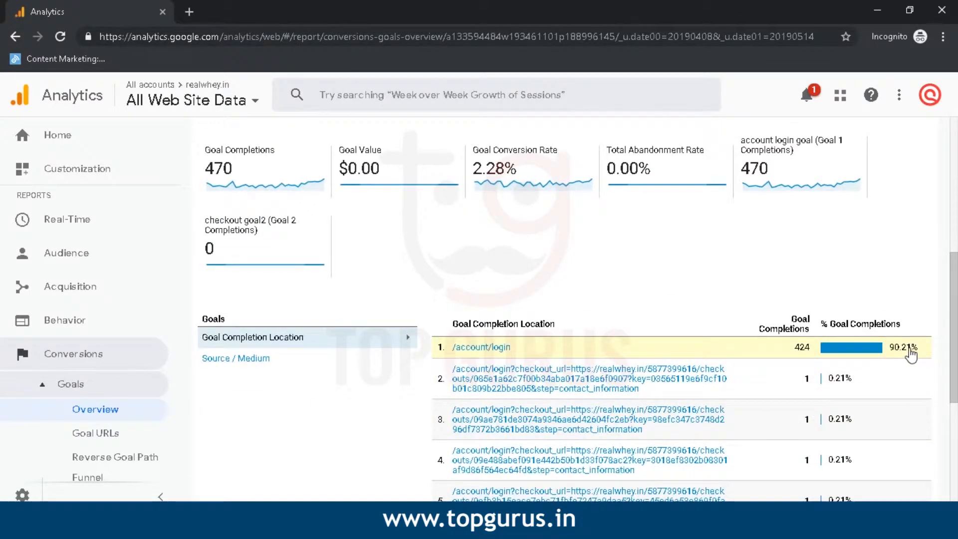
{"action": "scroll", "coordinate": [854, 396], "scroll_direction": "down", "scroll_amount": 3}
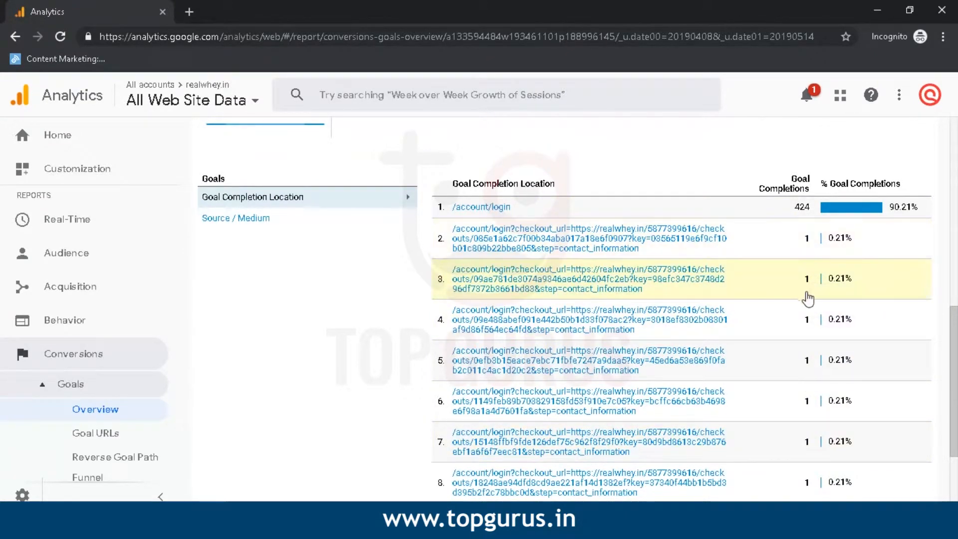
{"action": "scroll", "coordinate": [807, 300], "scroll_direction": "down", "scroll_amount": 3}
{"action": "scroll", "coordinate": [843, 391], "scroll_direction": "up", "scroll_amount": 5}
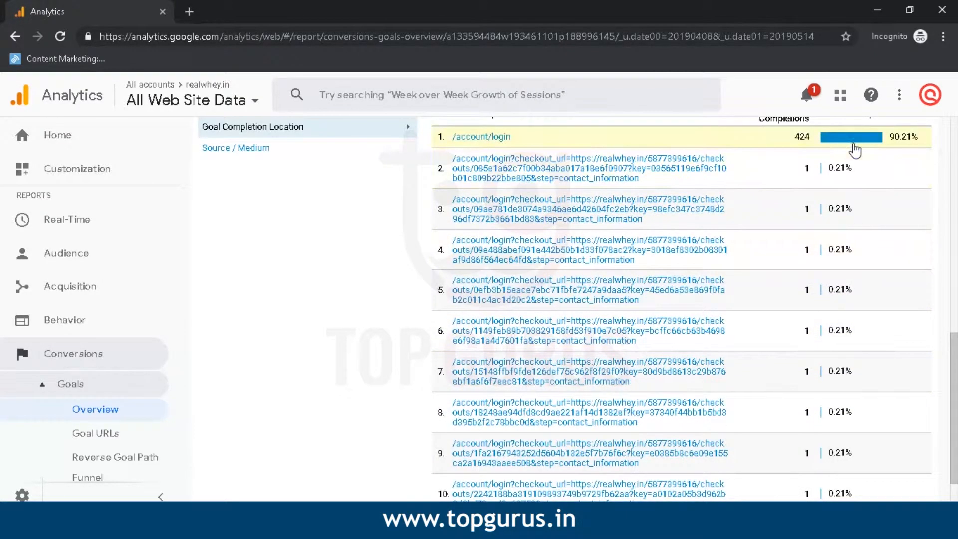
{"action": "scroll", "coordinate": [855, 150], "scroll_direction": "down", "scroll_amount": 2}
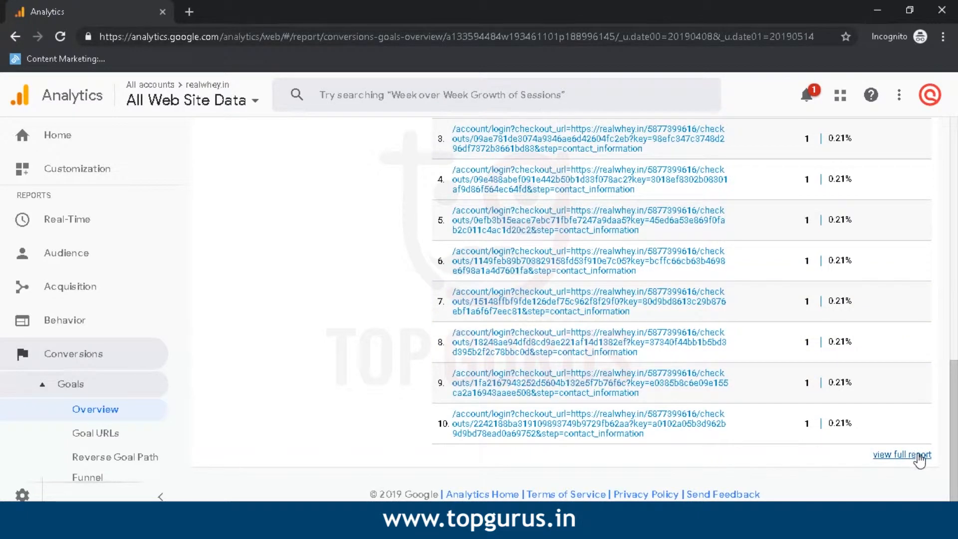
{"action": "scroll", "coordinate": [804, 374], "scroll_direction": "up", "scroll_amount": 5}
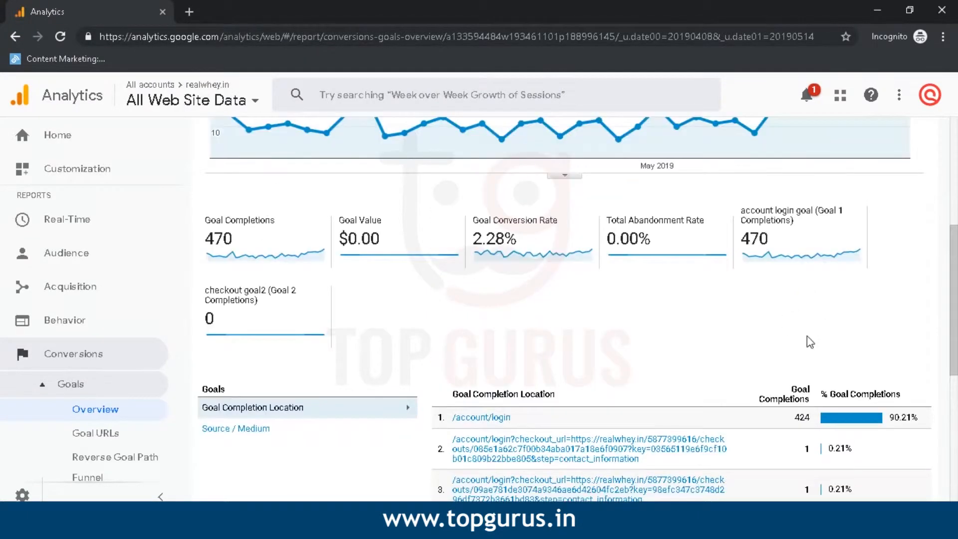
{"action": "scroll", "coordinate": [719, 317], "scroll_direction": "down", "scroll_amount": 5}
{"action": "scroll", "coordinate": [503, 280], "scroll_direction": "up", "scroll_amount": 4}
{"action": "scroll", "coordinate": [503, 277], "scroll_direction": "up", "scroll_amount": 3}
{"action": "scroll", "coordinate": [499, 274], "scroll_direction": "down", "scroll_amount": 7}
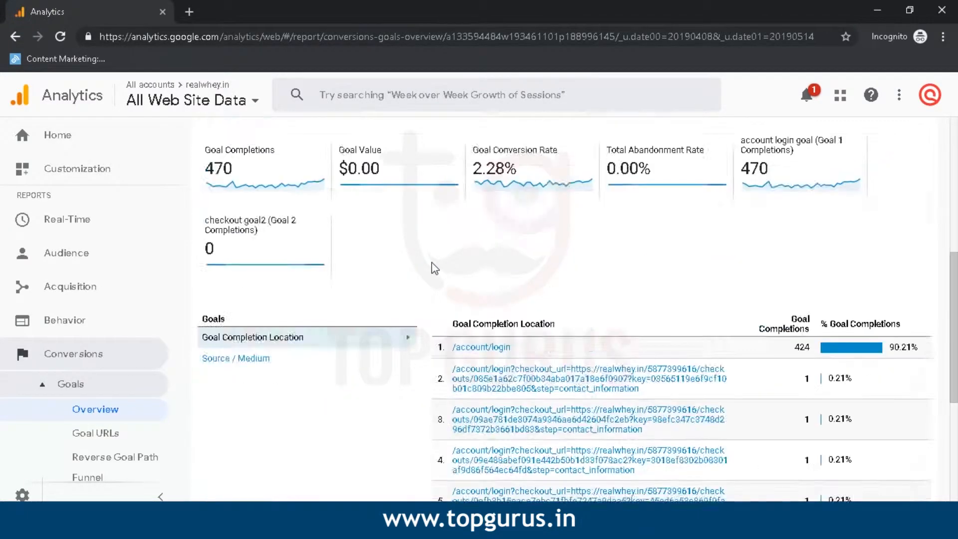
Open the Goal URLs report and examine the goal completions and goal value for each completion location.
{"action": "left_click", "coordinate": [82, 434]}
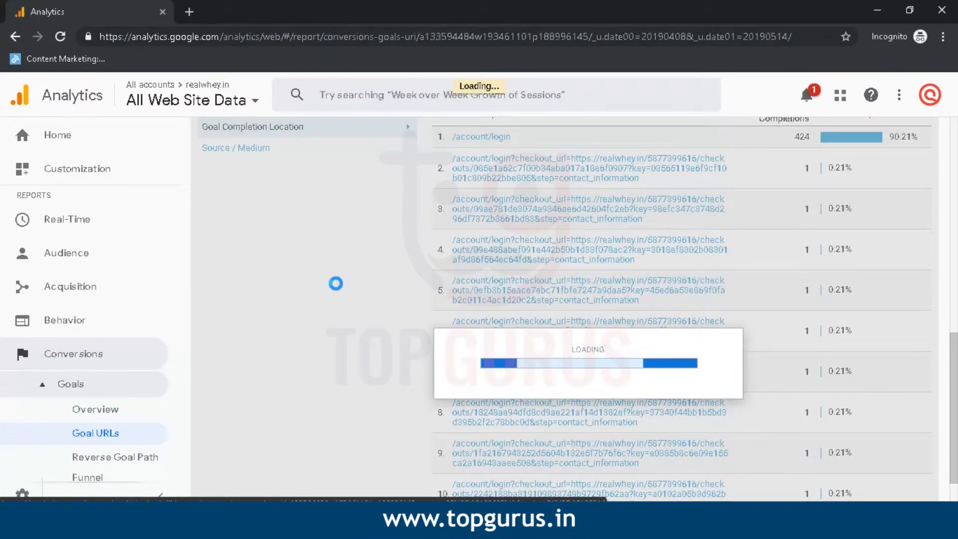
{"action": "scroll", "coordinate": [349, 304], "scroll_direction": "up", "scroll_amount": 4}
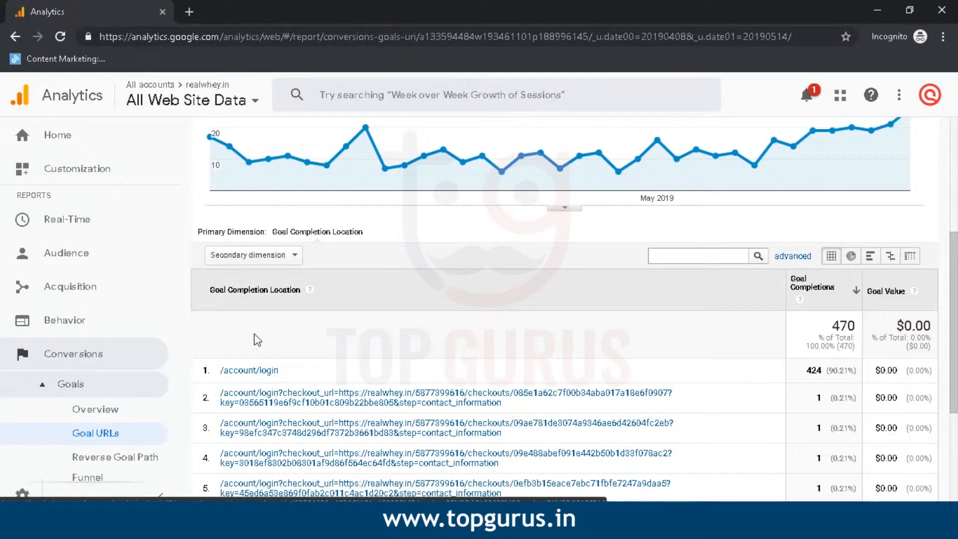
{"action": "scroll", "coordinate": [252, 300], "scroll_direction": "down", "scroll_amount": 3}
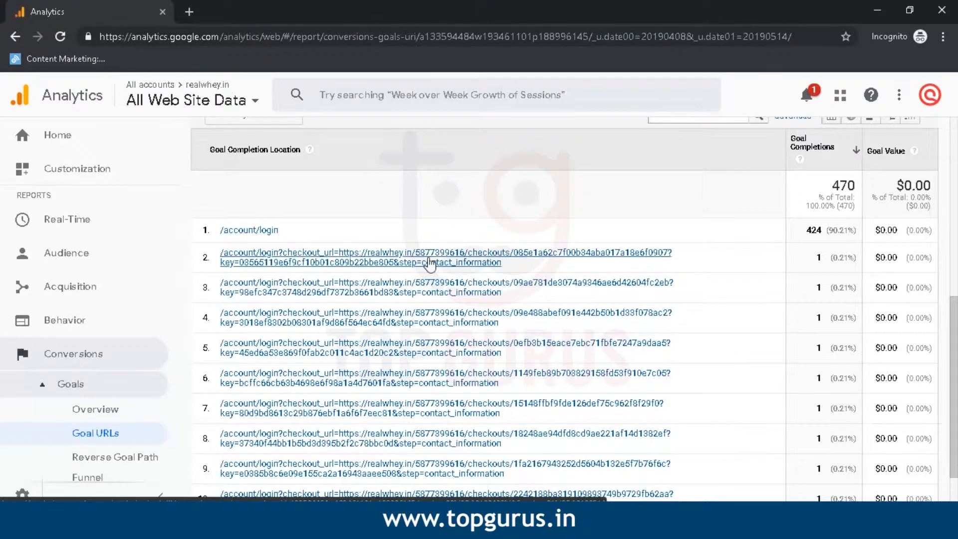
{"action": "scroll", "coordinate": [460, 288], "scroll_direction": "up", "scroll_amount": 4}
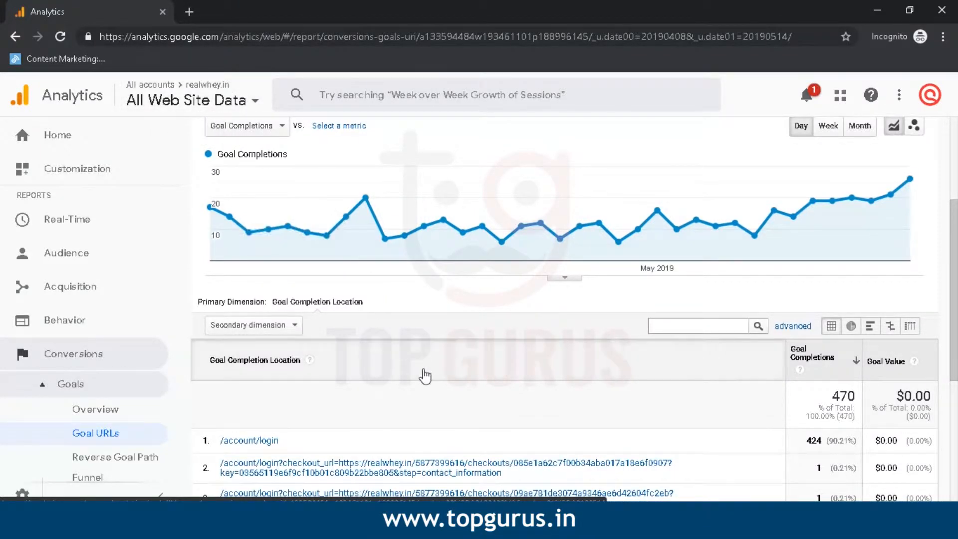
{"action": "scroll", "coordinate": [423, 371], "scroll_direction": "down", "scroll_amount": 3}
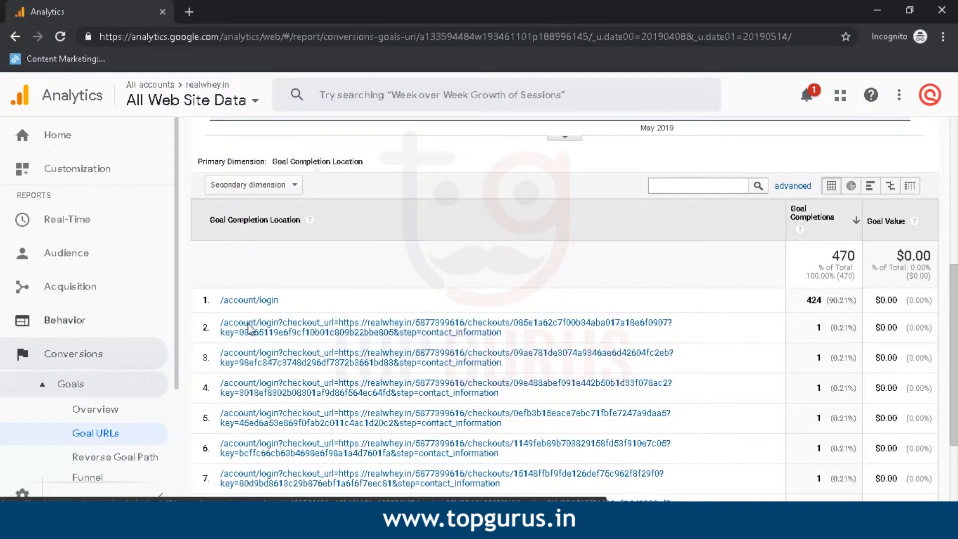
{"action": "scroll", "coordinate": [562, 289], "scroll_direction": "down", "scroll_amount": 3}
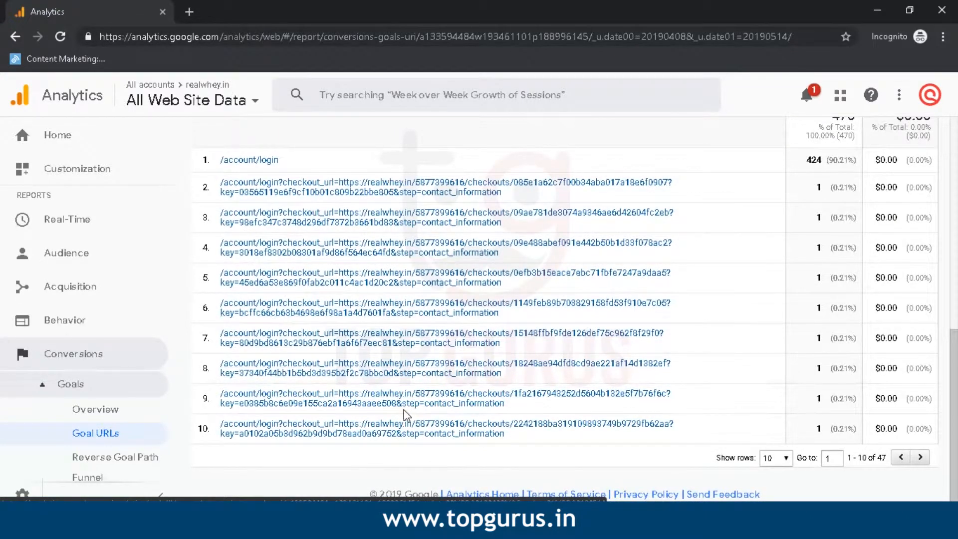
{"action": "scroll", "coordinate": [506, 372], "scroll_direction": "up", "scroll_amount": 4}
{"action": "scroll", "coordinate": [833, 416], "scroll_direction": "down", "scroll_amount": 4}
Check the rows-per-page options of the Goal URLs table without changing the selection.
{"action": "left_click", "coordinate": [785, 459]}
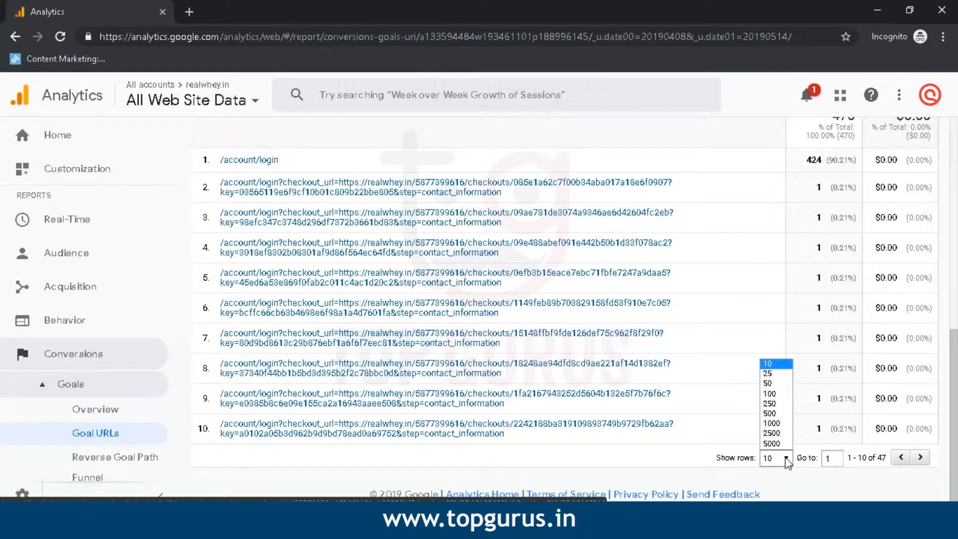
{"action": "left_click", "coordinate": [832, 493]}
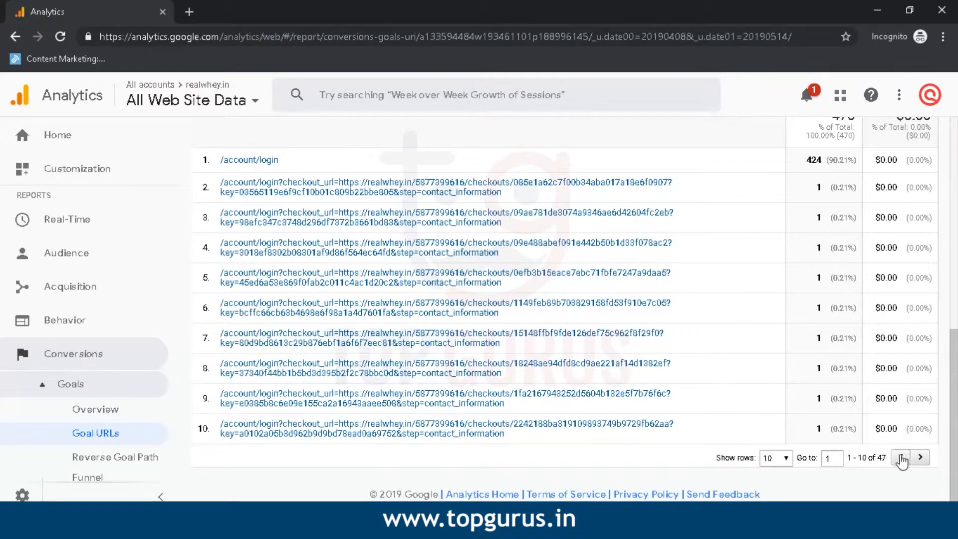
{"action": "scroll", "coordinate": [399, 347], "scroll_direction": "up", "scroll_amount": 5}
{"action": "scroll", "coordinate": [399, 348], "scroll_direction": "down", "scroll_amount": 5}
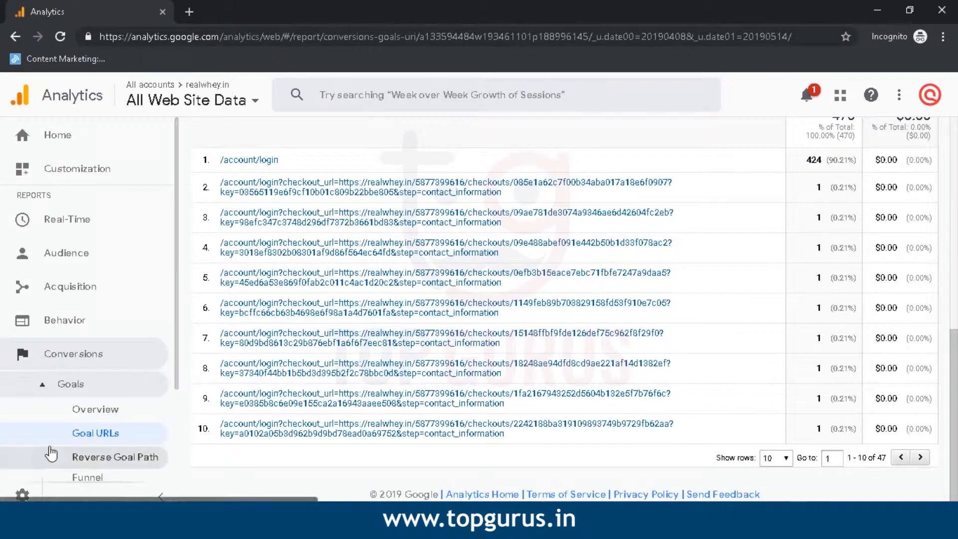
Open the Reverse Goal Path report and examine the previous steps leading to each goal completion location.
{"action": "left_click", "coordinate": [96, 462]}
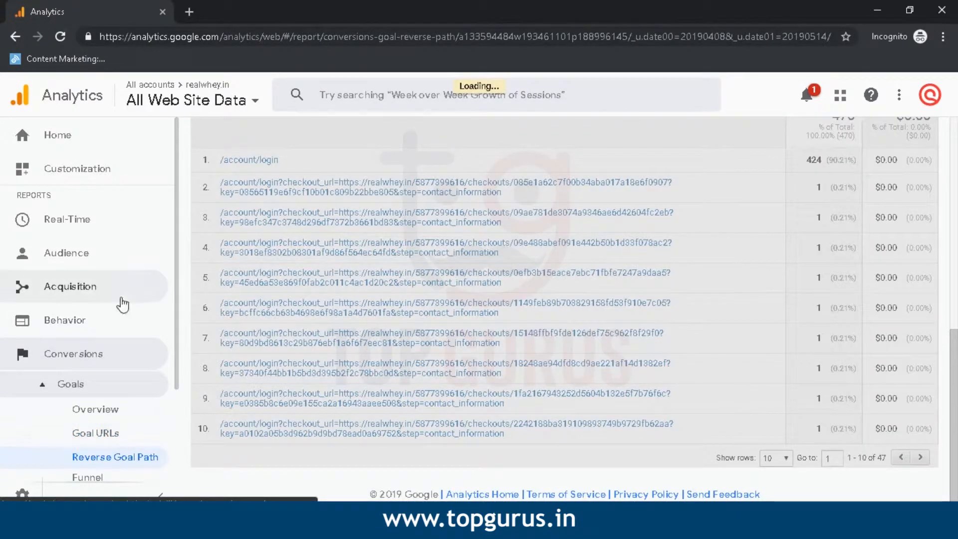
{"action": "scroll", "coordinate": [334, 309], "scroll_direction": "up", "scroll_amount": 3}
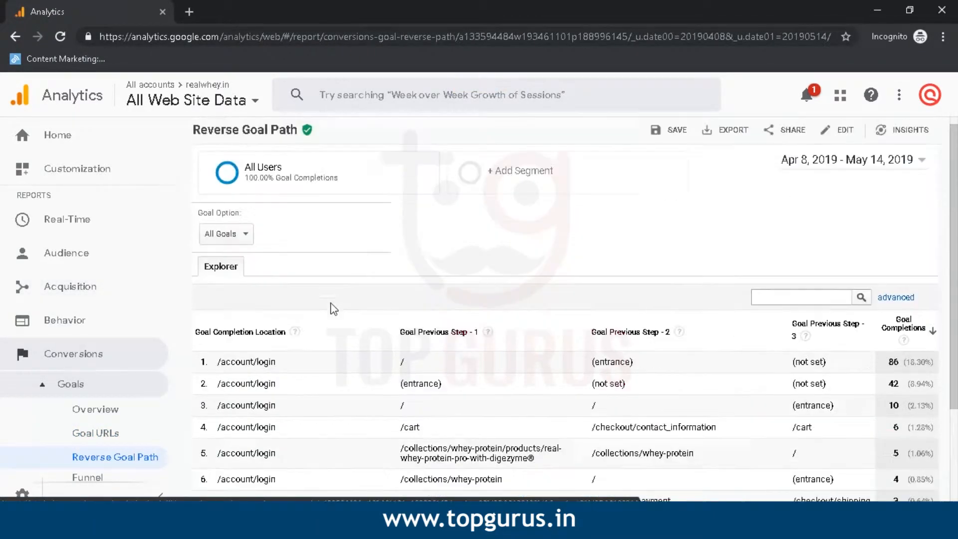
{"action": "scroll", "coordinate": [271, 315], "scroll_direction": "down", "scroll_amount": 3}
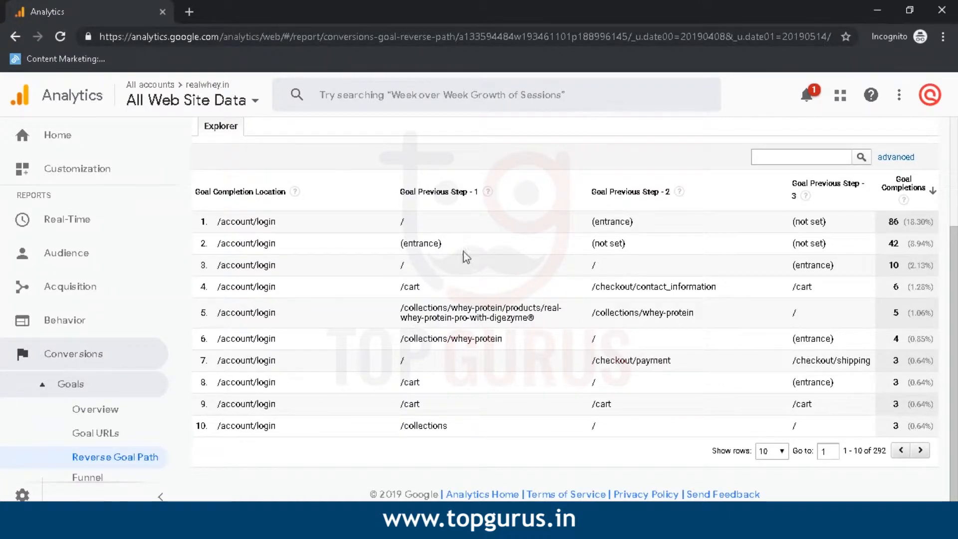
Open the Funnel Visualization report in the Goals section.
{"action": "scroll", "coordinate": [107, 475], "scroll_direction": "down", "scroll_amount": 3}
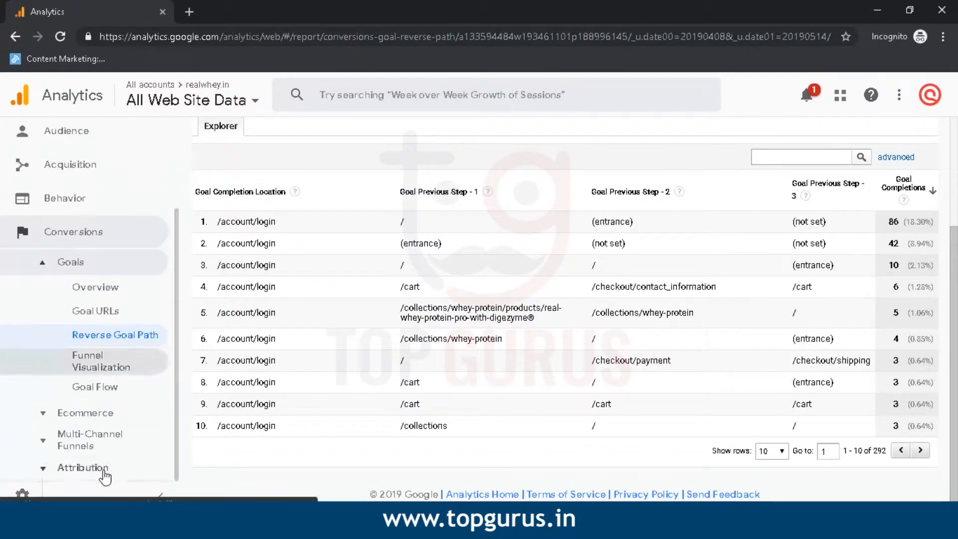
{"action": "left_click", "coordinate": [108, 357]}
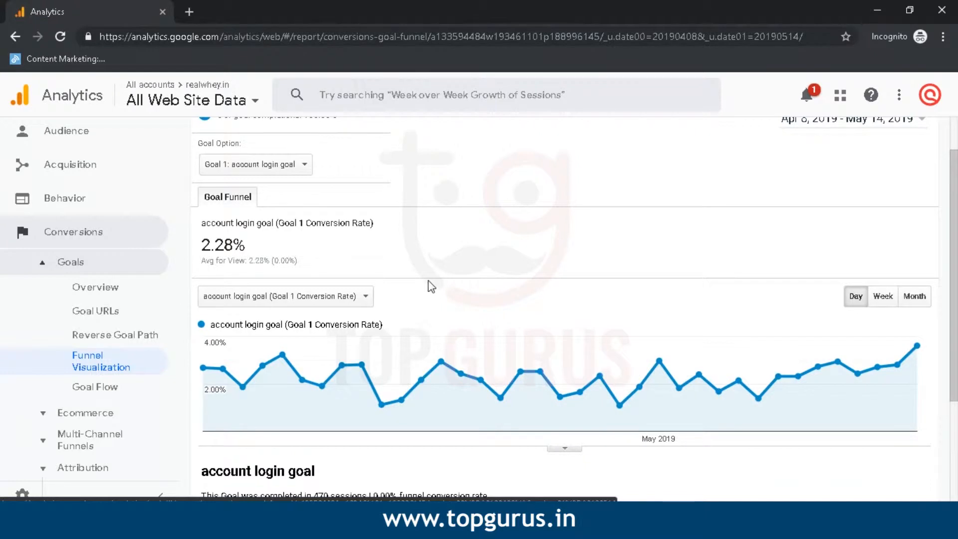
Examine the account login goal's conversion rate, date range and entry pages in the Goal Funnel report.
{"action": "mouse_move", "coordinate": [271, 235]}
{"action": "scroll", "coordinate": [525, 195], "scroll_direction": "down", "scroll_amount": 3}
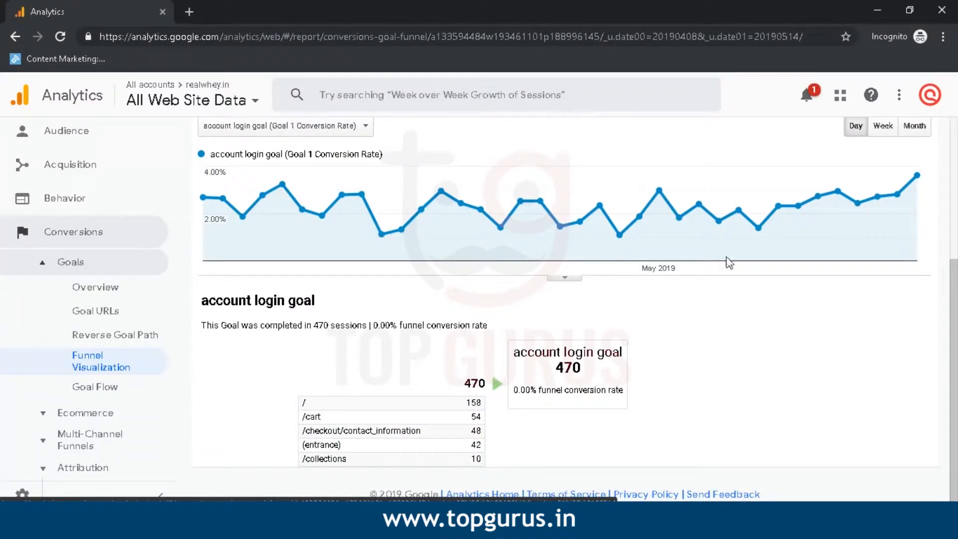
{"action": "scroll", "coordinate": [763, 231], "scroll_direction": "up", "scroll_amount": 4}
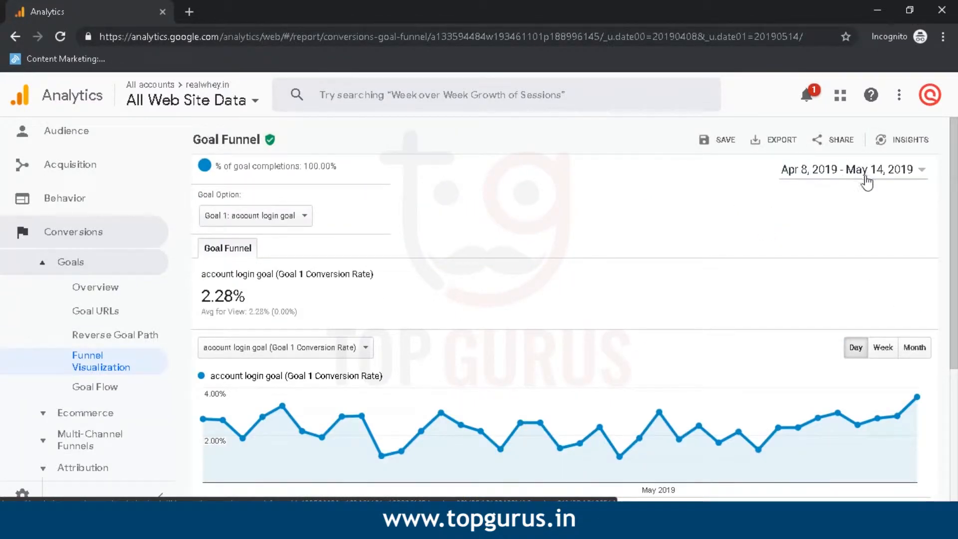
{"action": "scroll", "coordinate": [561, 286], "scroll_direction": "down", "scroll_amount": 4}
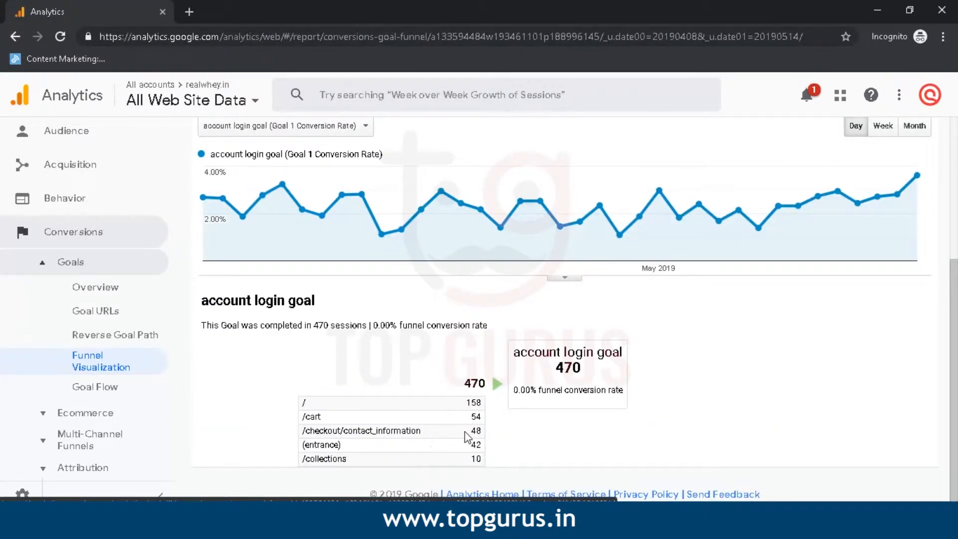
{"action": "scroll", "coordinate": [443, 454], "scroll_direction": "up", "scroll_amount": 3}
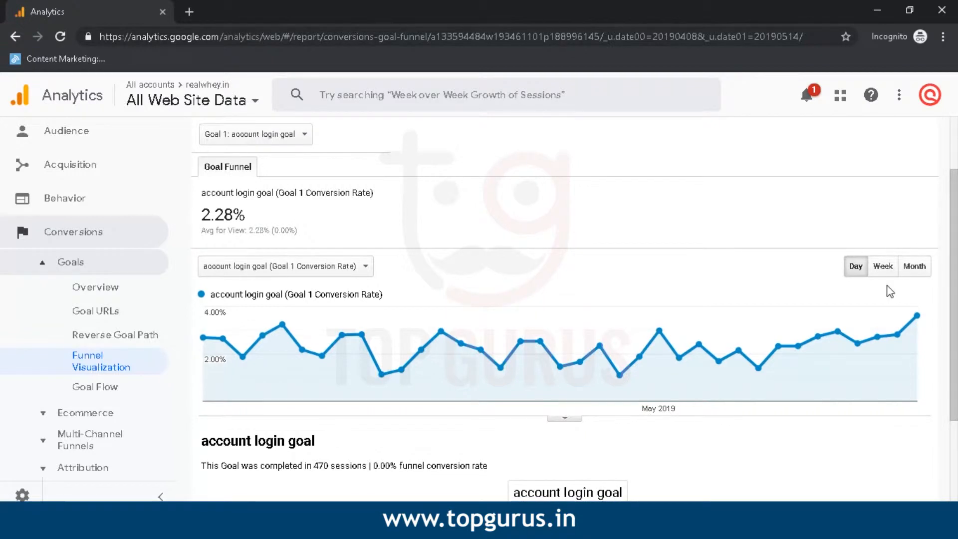
View the account login goal's conversion rate chart by week and return it to daily granularity.
{"action": "left_click", "coordinate": [887, 269]}
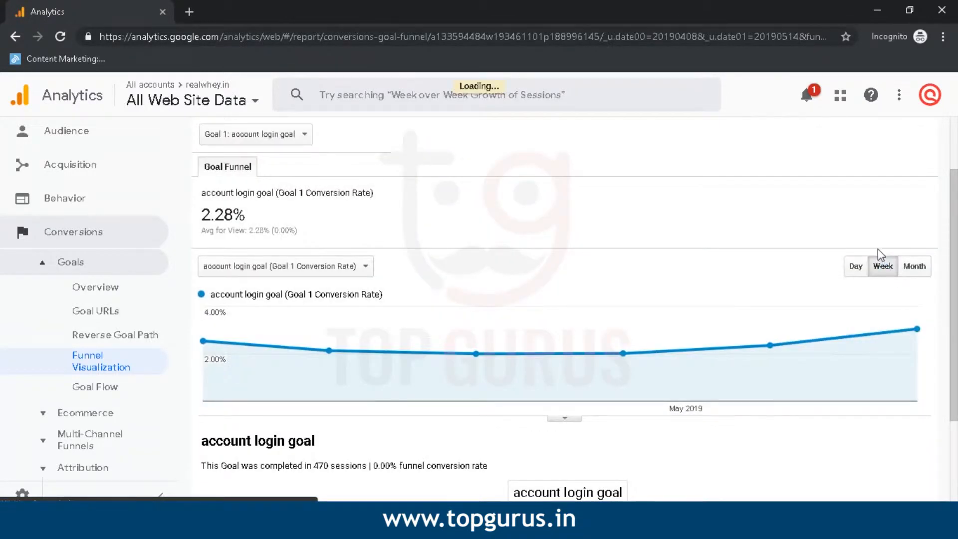
{"action": "left_click", "coordinate": [848, 267]}
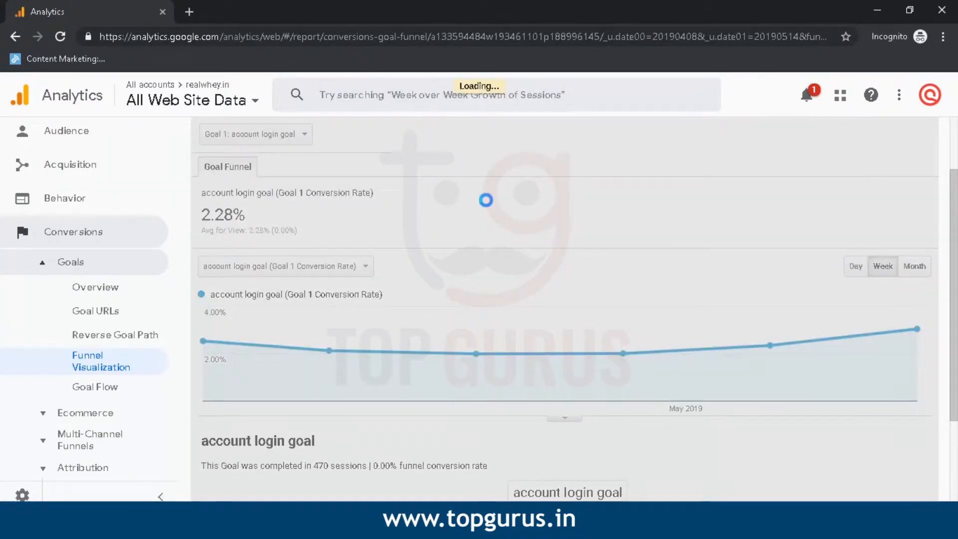
{"action": "scroll", "coordinate": [456, 240], "scroll_direction": "down", "scroll_amount": 1}
{"action": "scroll", "coordinate": [458, 243], "scroll_direction": "down", "scroll_amount": 1}
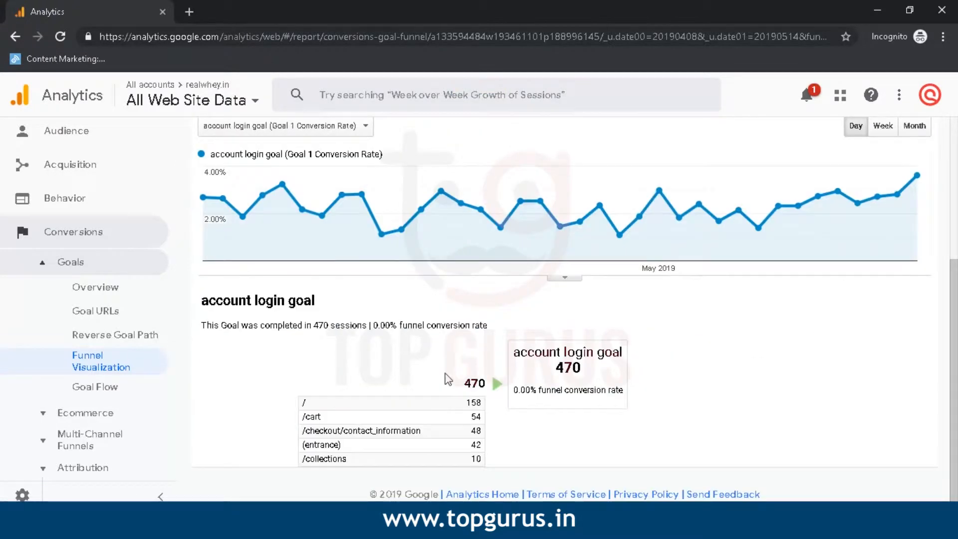
Open the Goal Flow report and examine the sessions by source leading to the account login goal.
{"action": "left_click", "coordinate": [106, 387]}
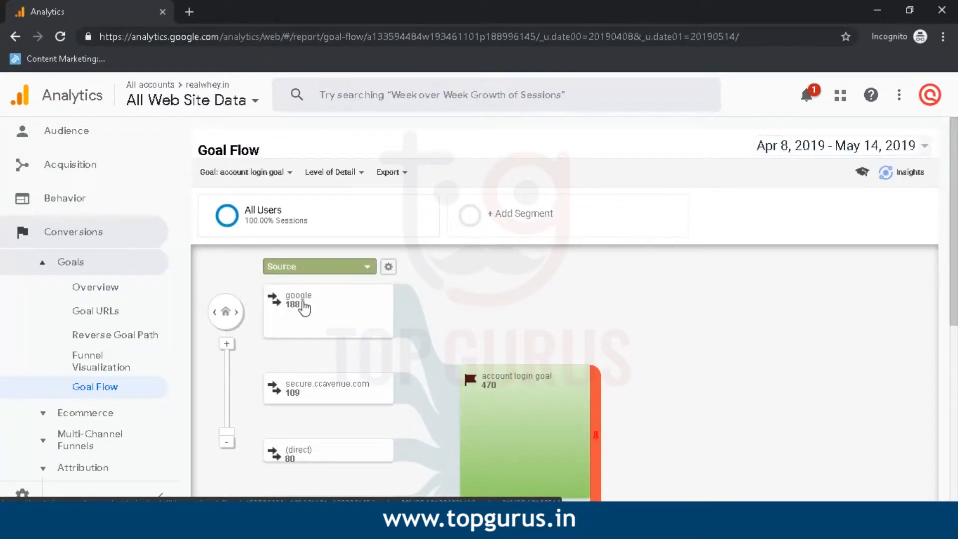
{"action": "scroll", "coordinate": [329, 299], "scroll_direction": "down", "scroll_amount": 3}
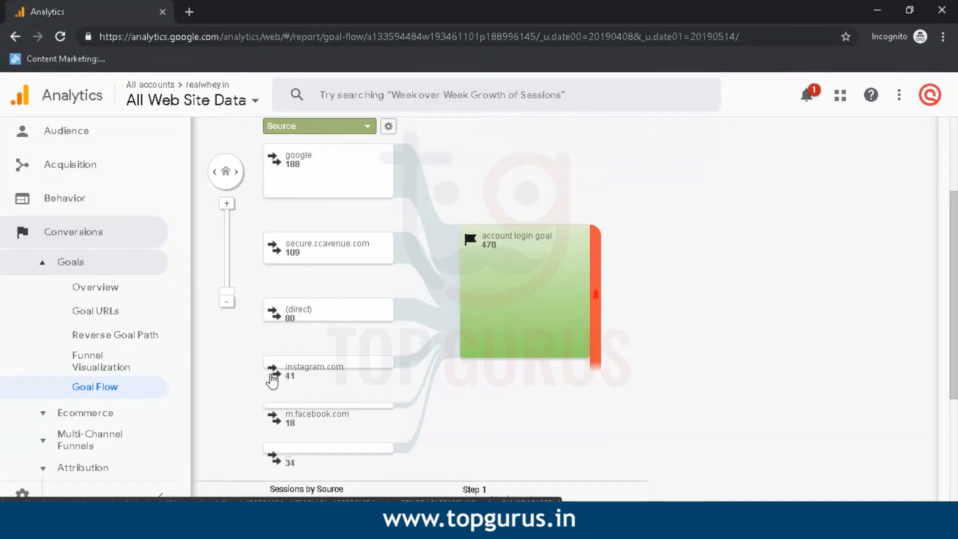
{"action": "scroll", "coordinate": [321, 384], "scroll_direction": "down", "scroll_amount": 3}
{"action": "scroll", "coordinate": [337, 292], "scroll_direction": "up", "scroll_amount": 6}
{"action": "scroll", "coordinate": [569, 380], "scroll_direction": "down", "scroll_amount": 3}
{"action": "scroll", "coordinate": [514, 369], "scroll_direction": "down", "scroll_amount": 4}
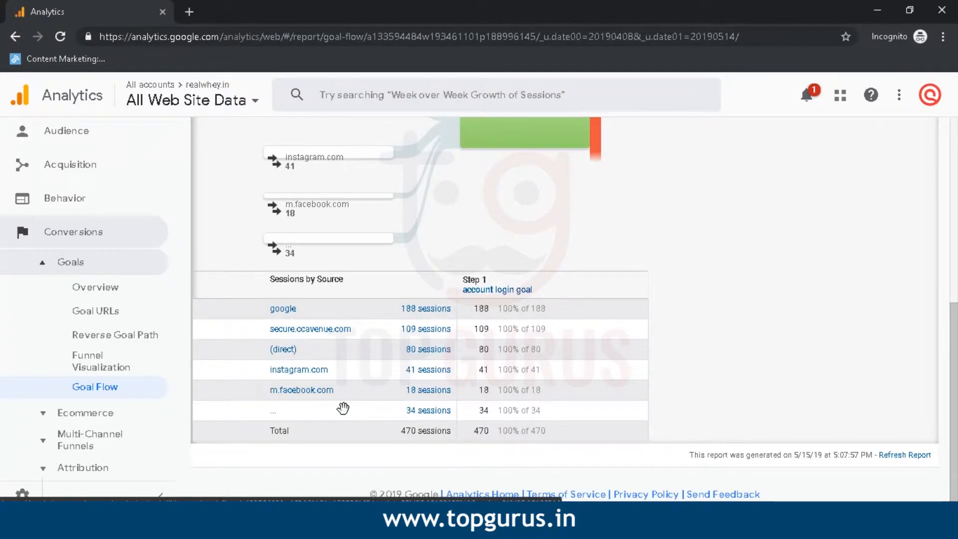
{"action": "scroll", "coordinate": [428, 414], "scroll_direction": "up", "scroll_amount": 8}
{"action": "scroll", "coordinate": [387, 304], "scroll_direction": "down", "scroll_amount": 3}
{"action": "scroll", "coordinate": [431, 387], "scroll_direction": "up", "scroll_amount": 3}
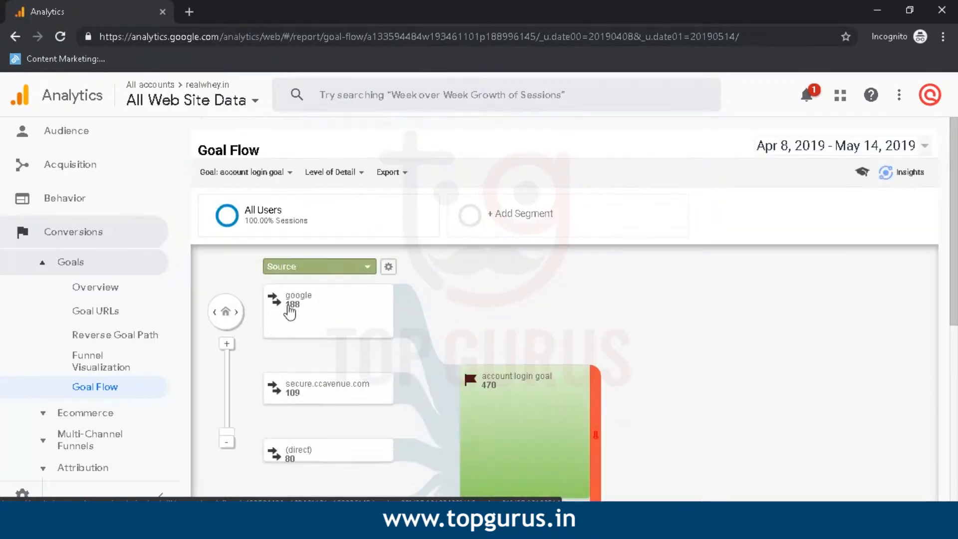
Open the segment chooser of the Goal Flow report and look through the available segments.
{"action": "left_click", "coordinate": [528, 235]}
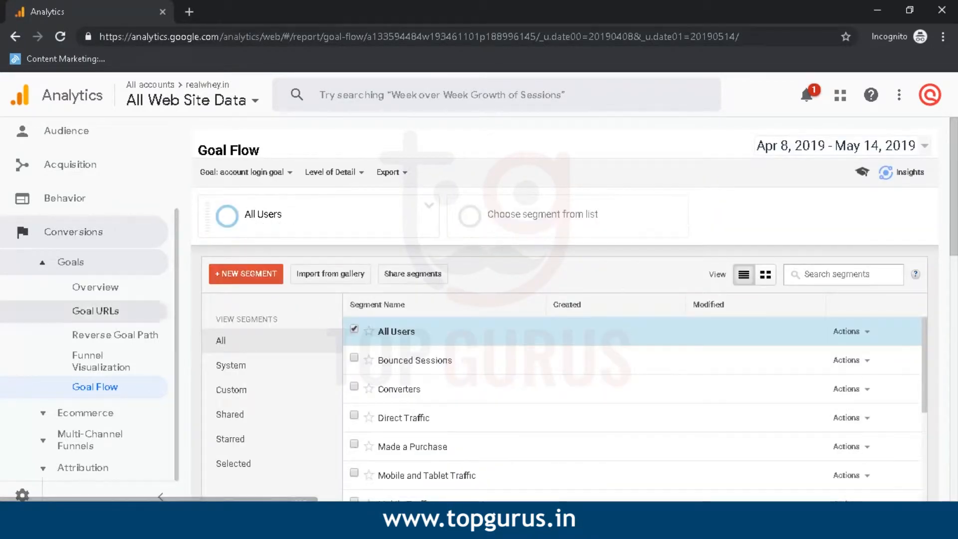
{"action": "scroll", "coordinate": [432, 424], "scroll_direction": "down", "scroll_amount": 3}
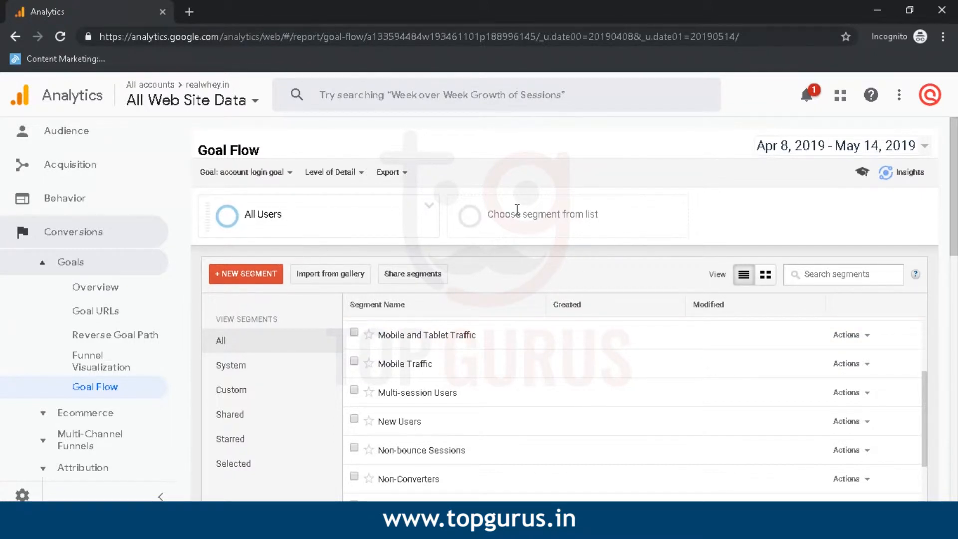
{"action": "left_click", "coordinate": [110, 388]}
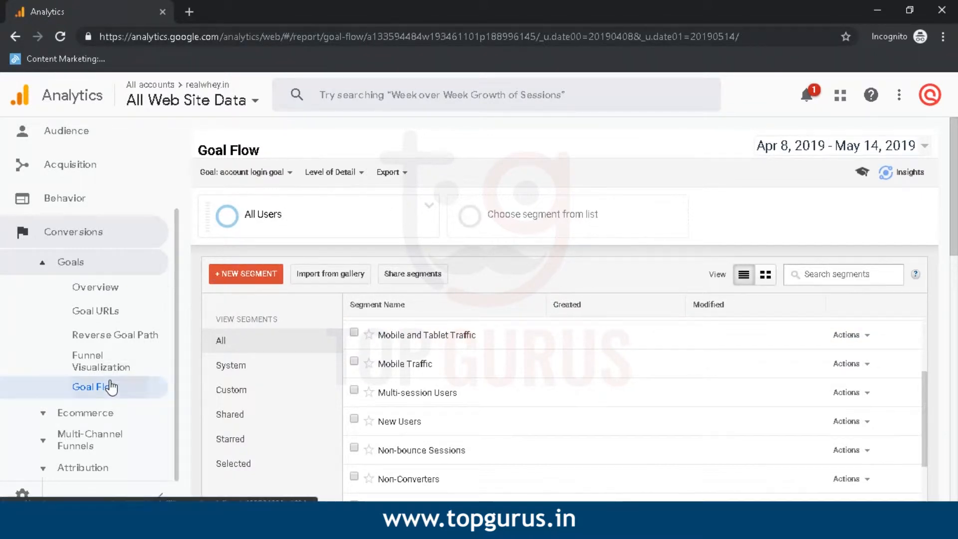
{"action": "left_click", "coordinate": [114, 389]}
{"action": "scroll", "coordinate": [200, 291], "scroll_direction": "down", "scroll_amount": 3}
{"action": "scroll", "coordinate": [194, 346], "scroll_direction": "up", "scroll_amount": 1}
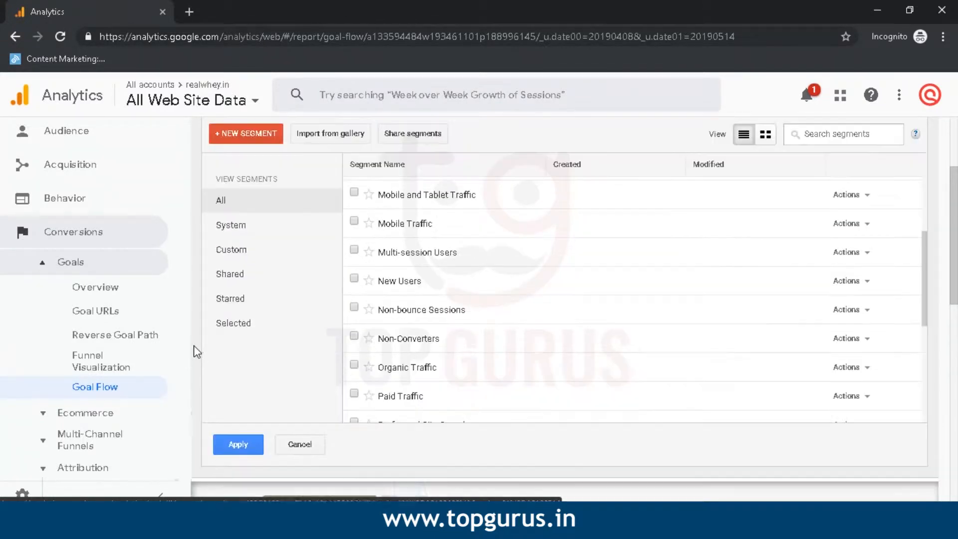
Expand the Ecommerce section under Conversions and open its Overview report.
{"action": "left_click", "coordinate": [92, 417]}
{"action": "scroll", "coordinate": [150, 349], "scroll_direction": "down", "scroll_amount": 3}
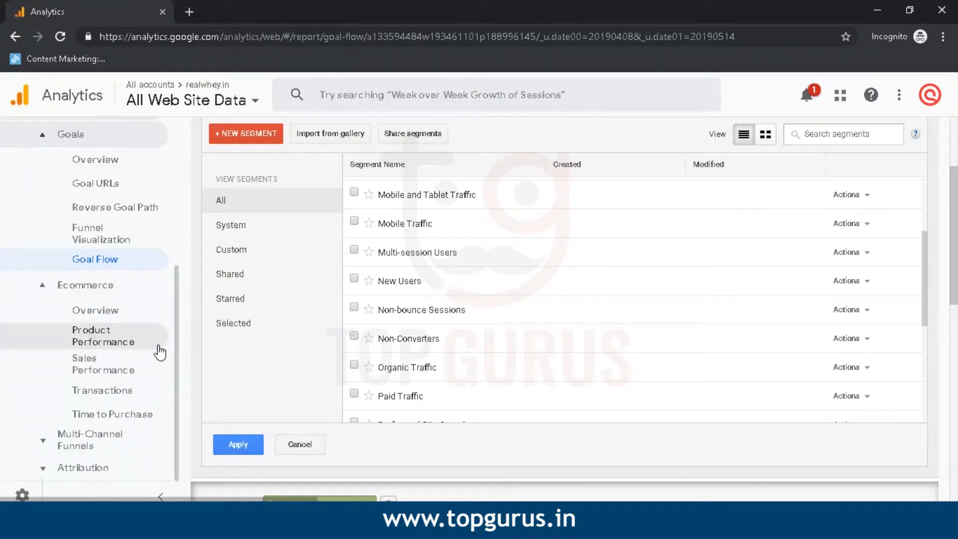
{"action": "left_click", "coordinate": [116, 314]}
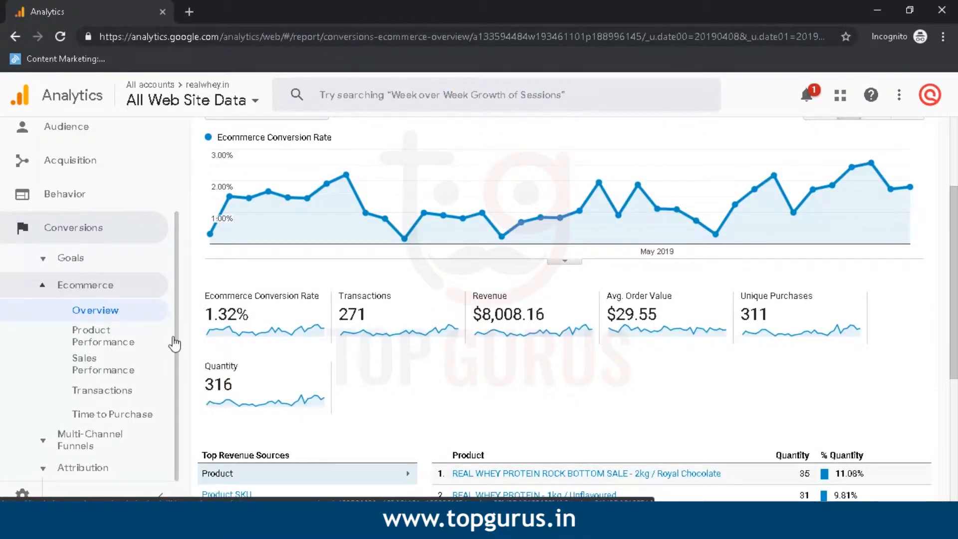
Examine the ecommerce overview metrics, including revenue and average order value, and the top products by quantity.
{"action": "scroll", "coordinate": [400, 397], "scroll_direction": "up", "scroll_amount": 1}
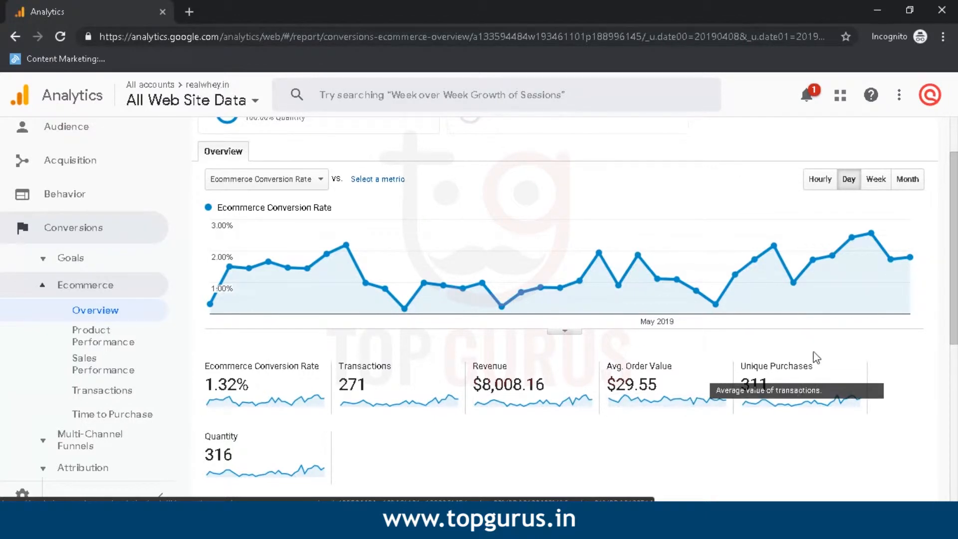
{"action": "scroll", "coordinate": [787, 321], "scroll_direction": "down", "scroll_amount": 4}
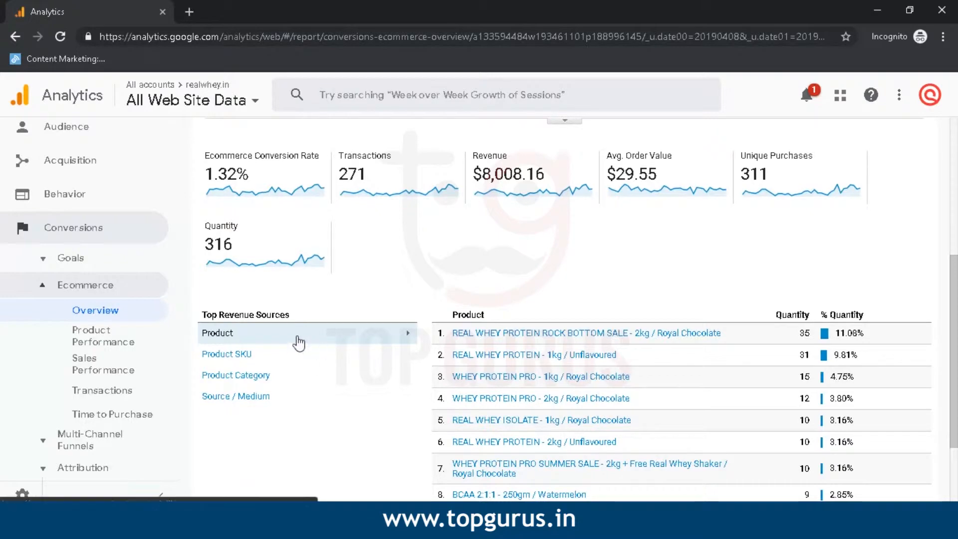
{"action": "scroll", "coordinate": [519, 387], "scroll_direction": "down", "scroll_amount": 3}
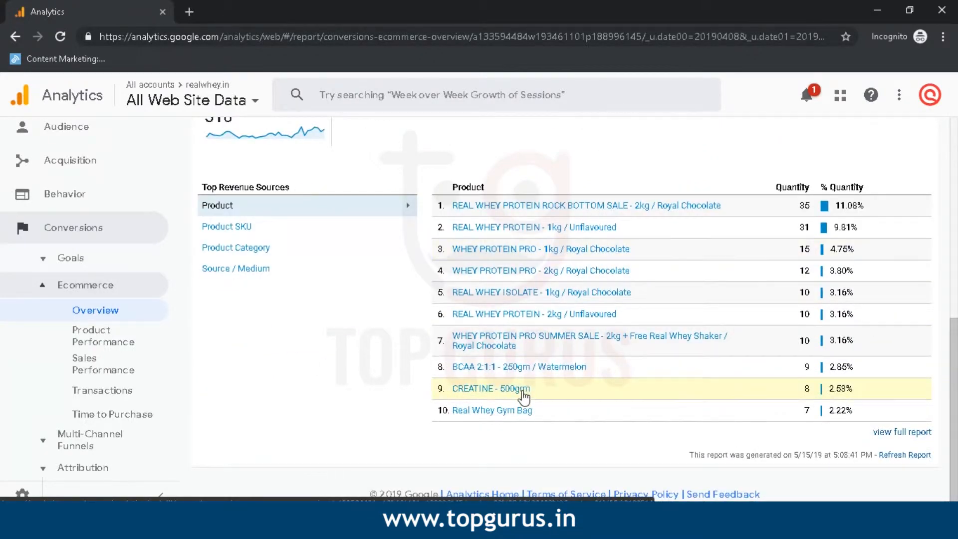
{"action": "scroll", "coordinate": [489, 344], "scroll_direction": "up", "scroll_amount": 2}
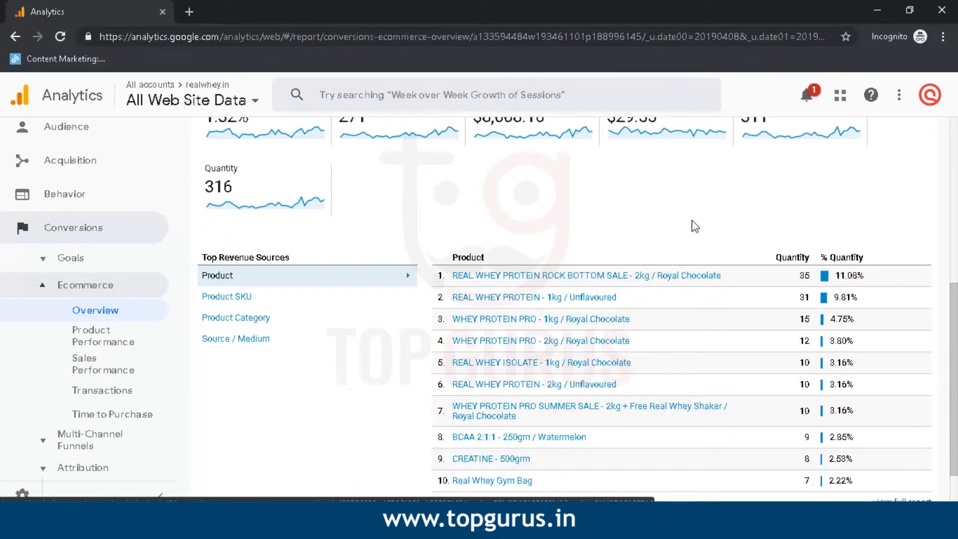
{"action": "scroll", "coordinate": [496, 429], "scroll_direction": "up", "scroll_amount": 2}
{"action": "scroll", "coordinate": [642, 444], "scroll_direction": "down", "scroll_amount": 4}
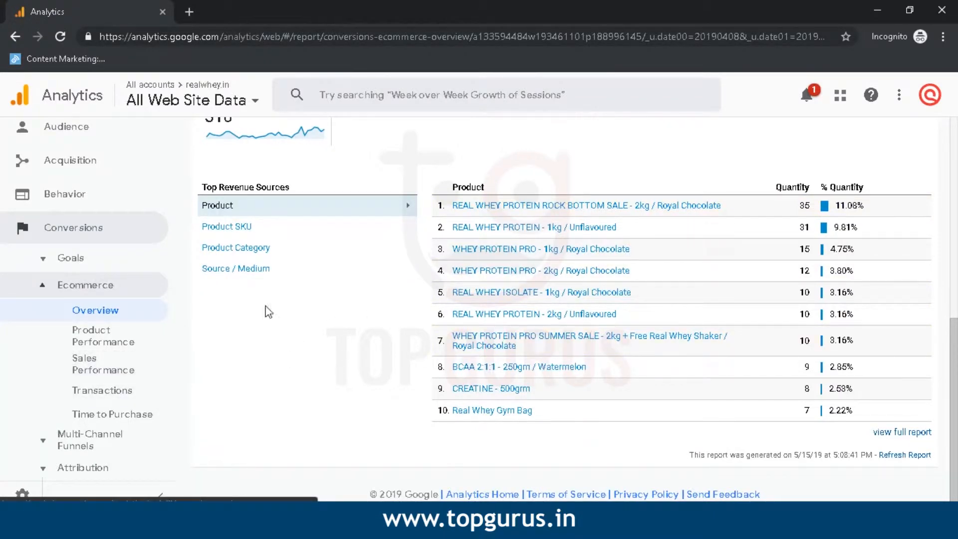
View the top revenue sources by Product SKU, by Product Category and by Source / Medium.
{"action": "left_click", "coordinate": [236, 226]}
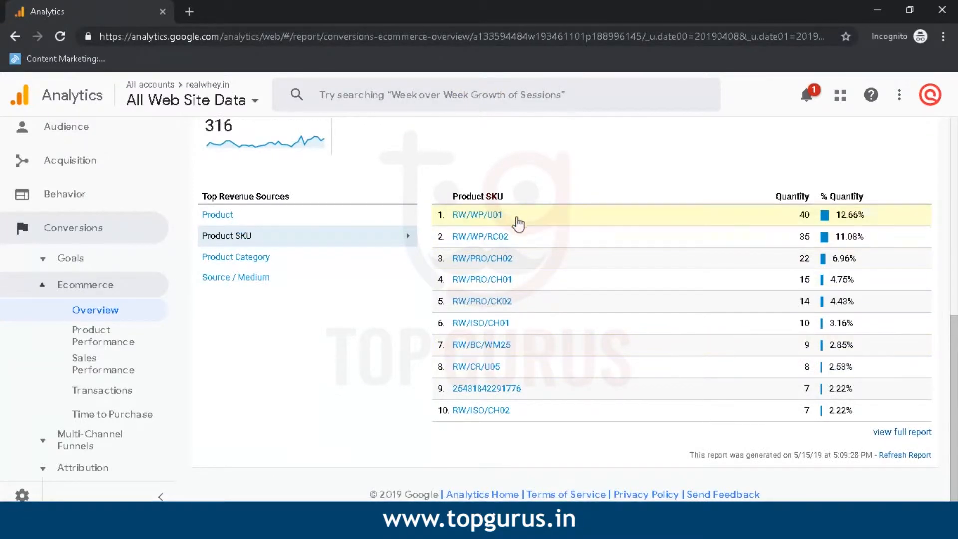
{"action": "left_click", "coordinate": [227, 255]}
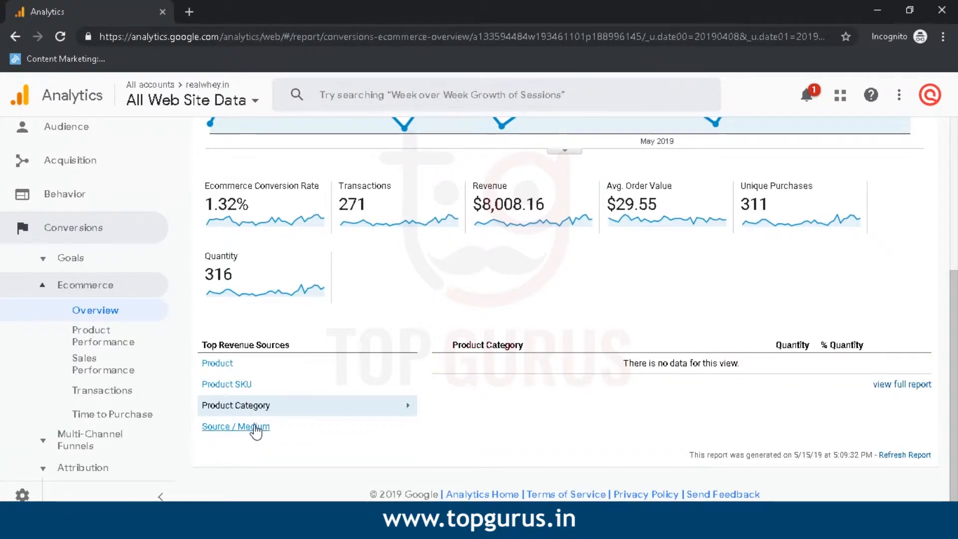
{"action": "left_click", "coordinate": [255, 427]}
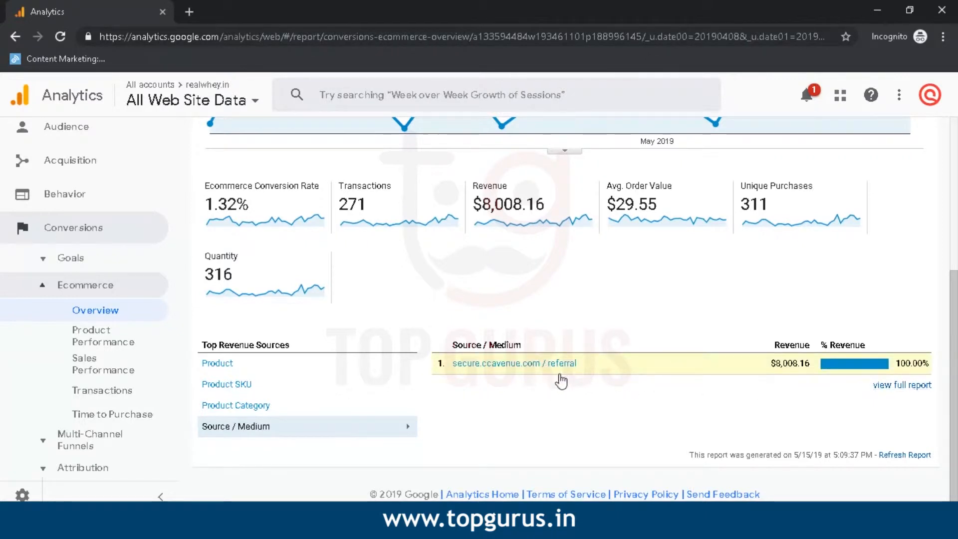
Open the Product Performance report and examine each product's quantity, unique purchases, revenue and average price, checking the rows-per-page options.
{"action": "left_click", "coordinate": [135, 344]}
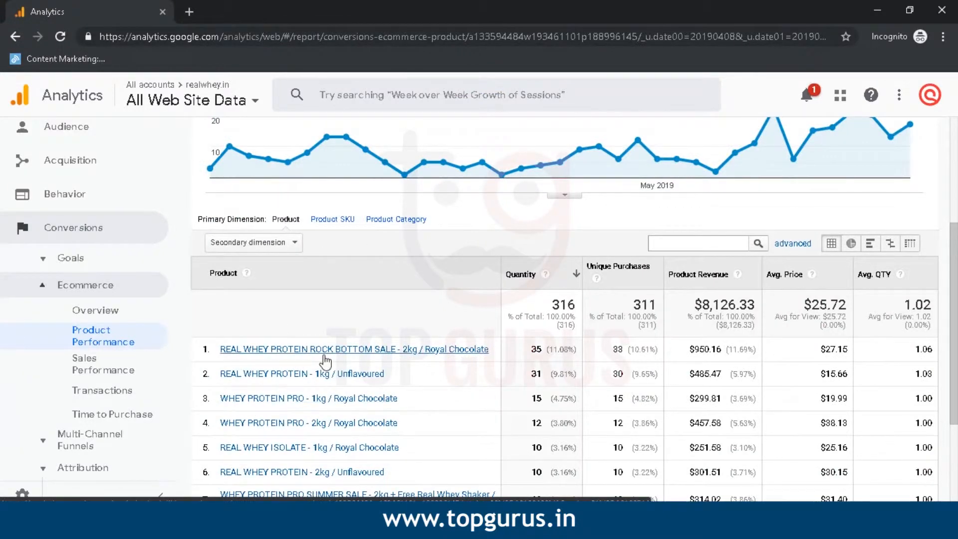
{"action": "scroll", "coordinate": [352, 357], "scroll_direction": "down", "scroll_amount": 1}
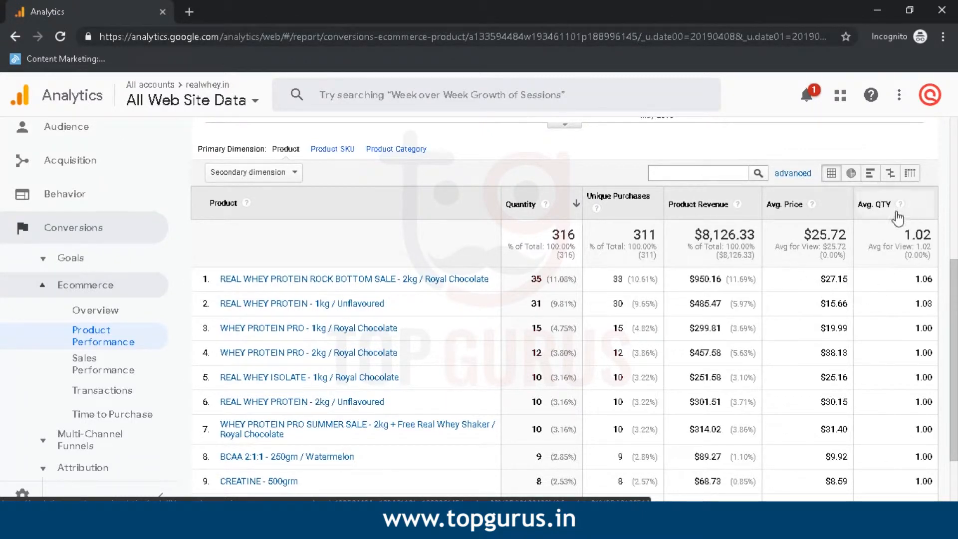
{"action": "scroll", "coordinate": [868, 315], "scroll_direction": "down", "scroll_amount": 2}
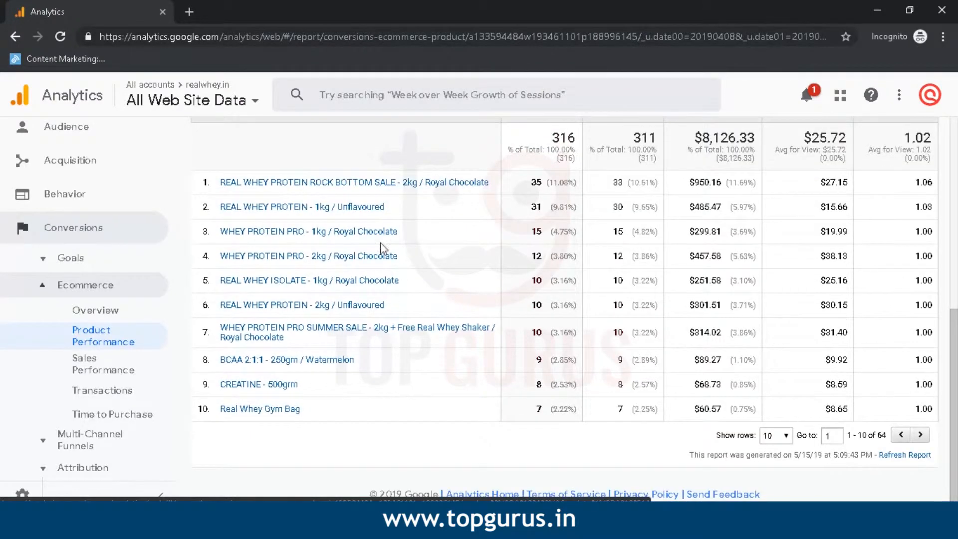
{"action": "scroll", "coordinate": [377, 389], "scroll_direction": "up", "scroll_amount": 3}
{"action": "scroll", "coordinate": [374, 373], "scroll_direction": "down", "scroll_amount": 3}
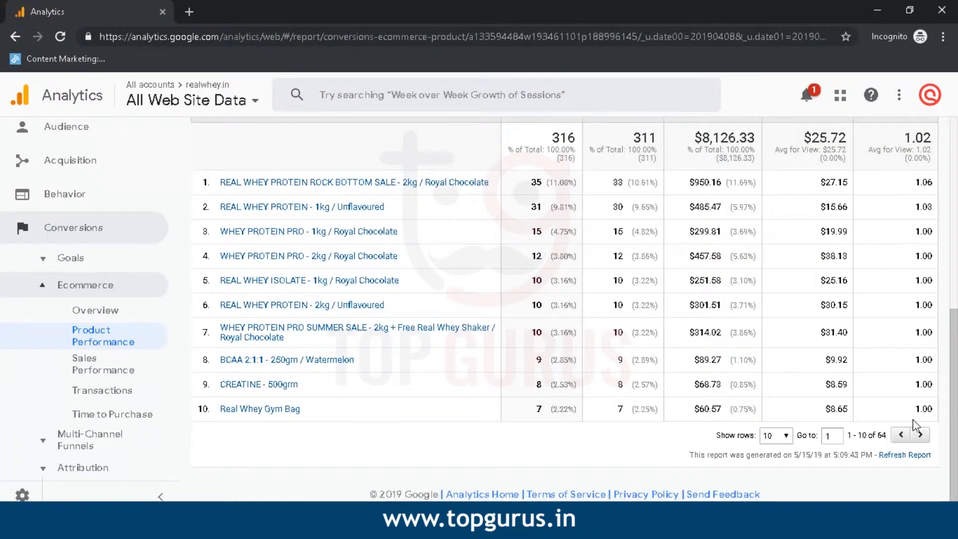
{"action": "left_click", "coordinate": [791, 436]}
{"action": "left_click", "coordinate": [646, 437]}
Drill down into the product REAL WHEY PROTEIN - 1kg / Unflavoured and examine its SKU data and quantity chart.
{"action": "scroll", "coordinate": [299, 400], "scroll_direction": "up", "scroll_amount": 3}
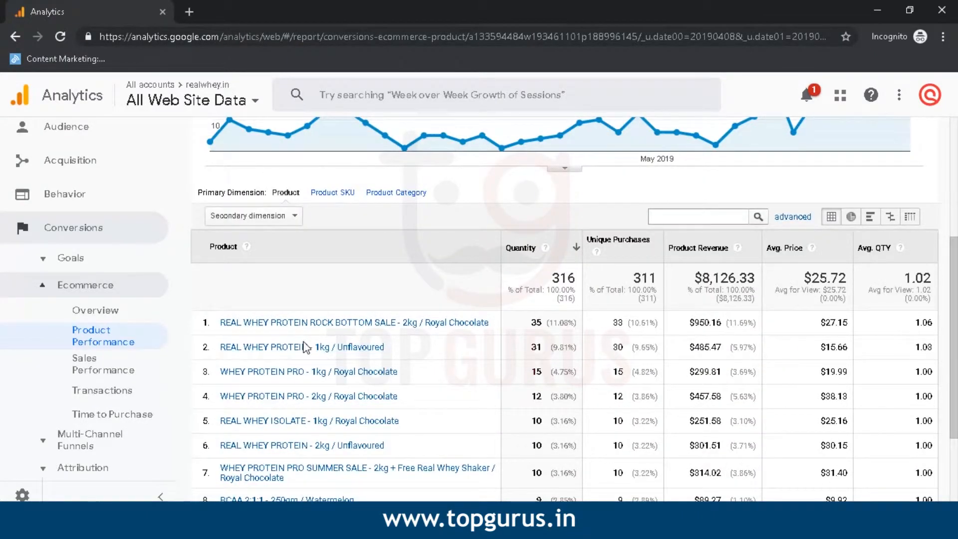
{"action": "left_click", "coordinate": [326, 349]}
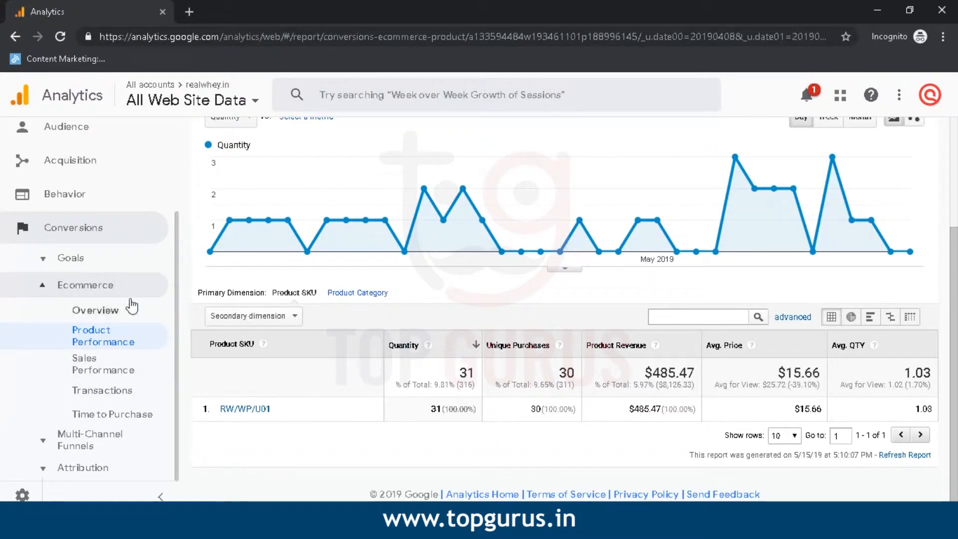
{"action": "scroll", "coordinate": [208, 340], "scroll_direction": "up", "scroll_amount": 3}
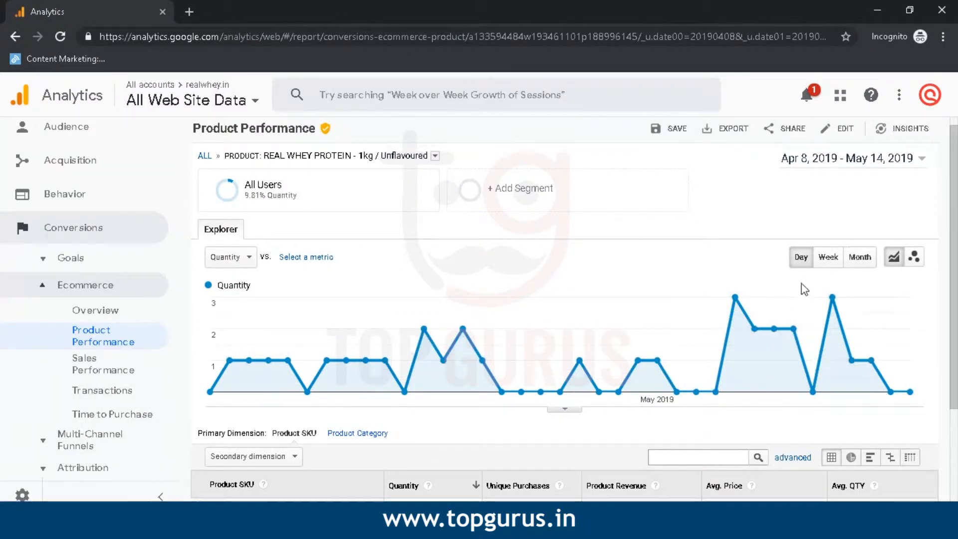
Open the Sales Performance report and examine the revenue chart and the revenue by date.
{"action": "left_click", "coordinate": [133, 359]}
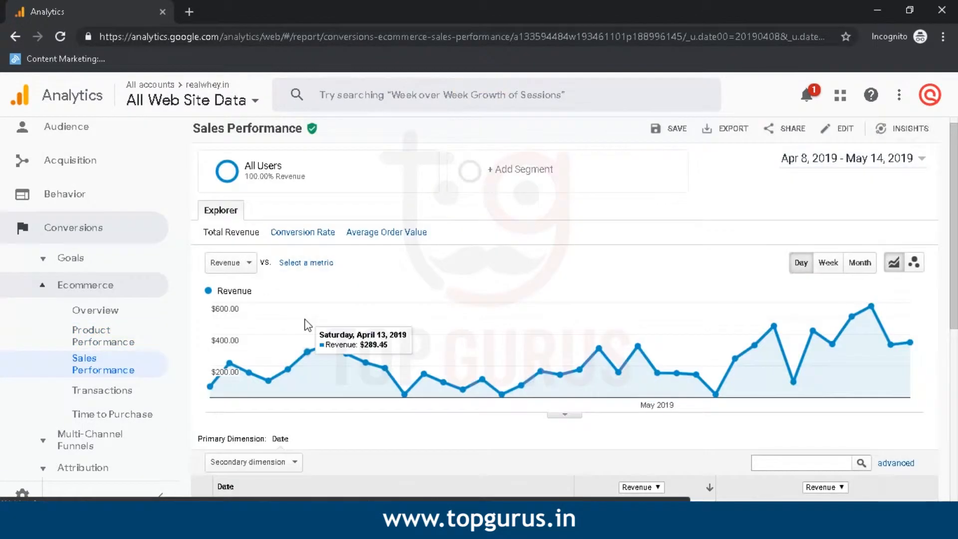
{"action": "scroll", "coordinate": [333, 337], "scroll_direction": "down", "scroll_amount": 7}
{"action": "scroll", "coordinate": [277, 285], "scroll_direction": "up", "scroll_amount": 1}
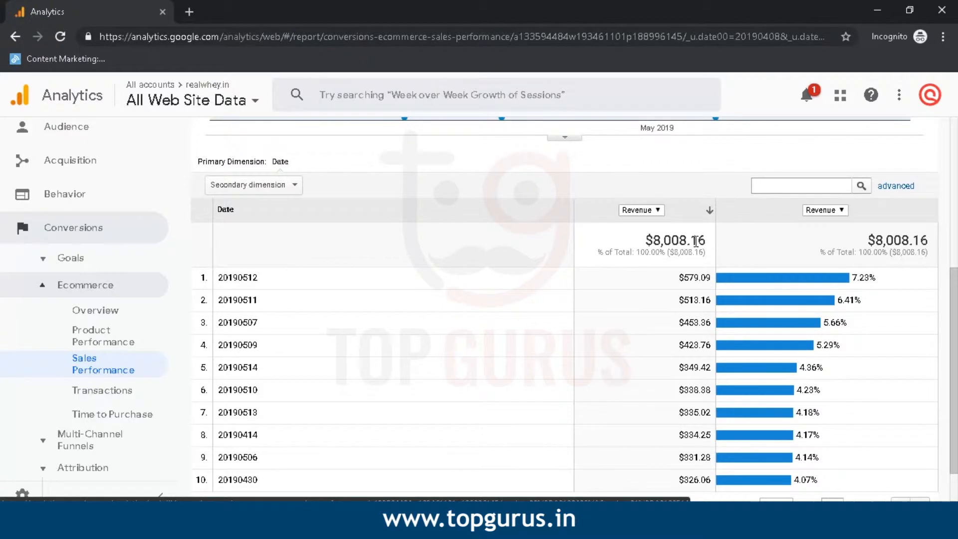
{"action": "scroll", "coordinate": [488, 311], "scroll_direction": "up", "scroll_amount": 5}
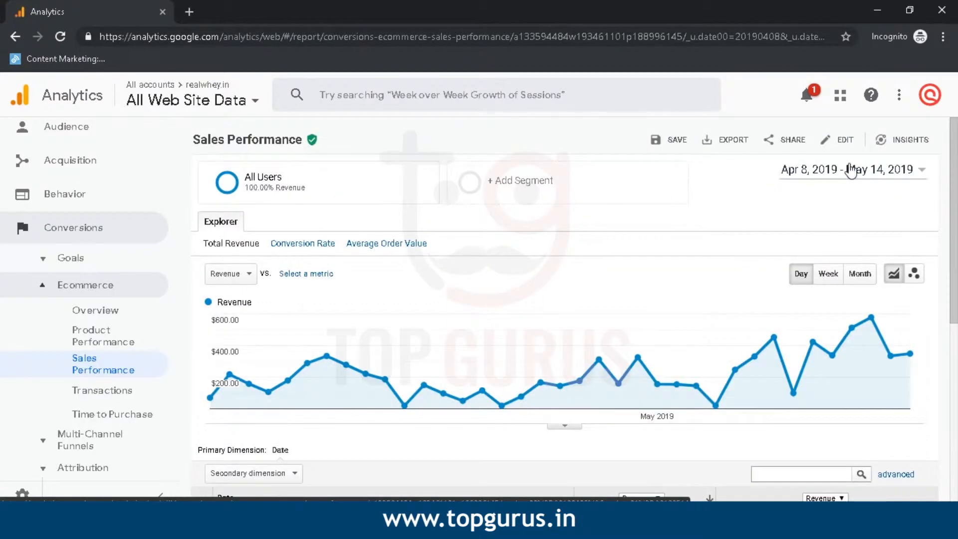
Examine the Sales Performance table's revenue for each date and its share of the total.
{"action": "scroll", "coordinate": [699, 336], "scroll_direction": "down", "scroll_amount": 5}
{"action": "scroll", "coordinate": [250, 360], "scroll_direction": "down", "scroll_amount": 2}
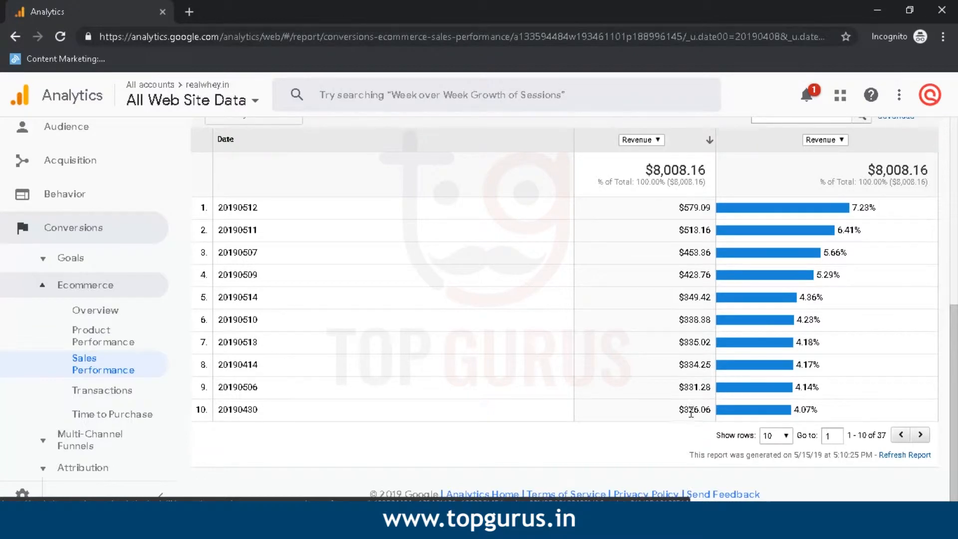
{"action": "scroll", "coordinate": [851, 295], "scroll_direction": "up", "scroll_amount": 3}
{"action": "scroll", "coordinate": [794, 306], "scroll_direction": "down", "scroll_amount": 3}
View the Transactions report with revenue, tax, shipping and quantity per transaction, and the Time to Purchase report.
{"action": "left_click", "coordinate": [98, 391]}
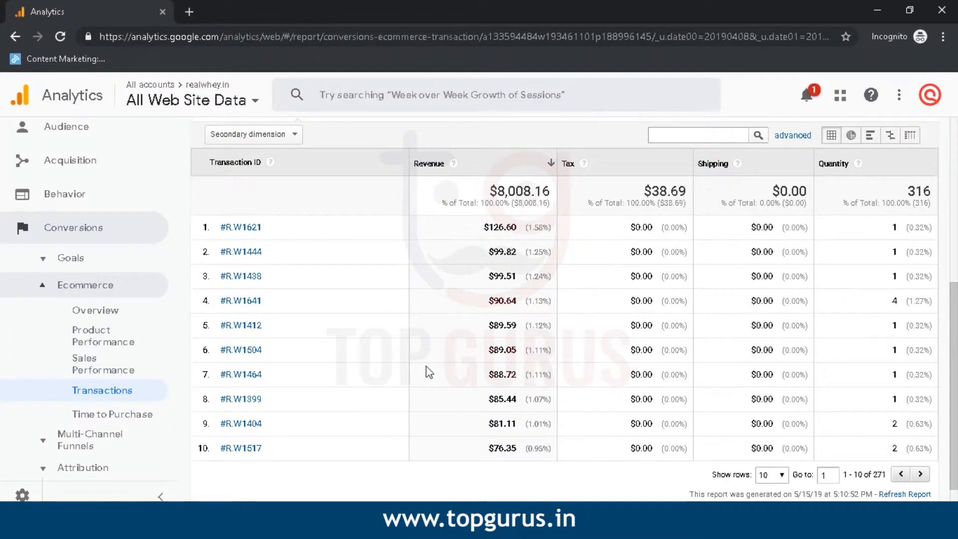
{"action": "left_click", "coordinate": [102, 421]}
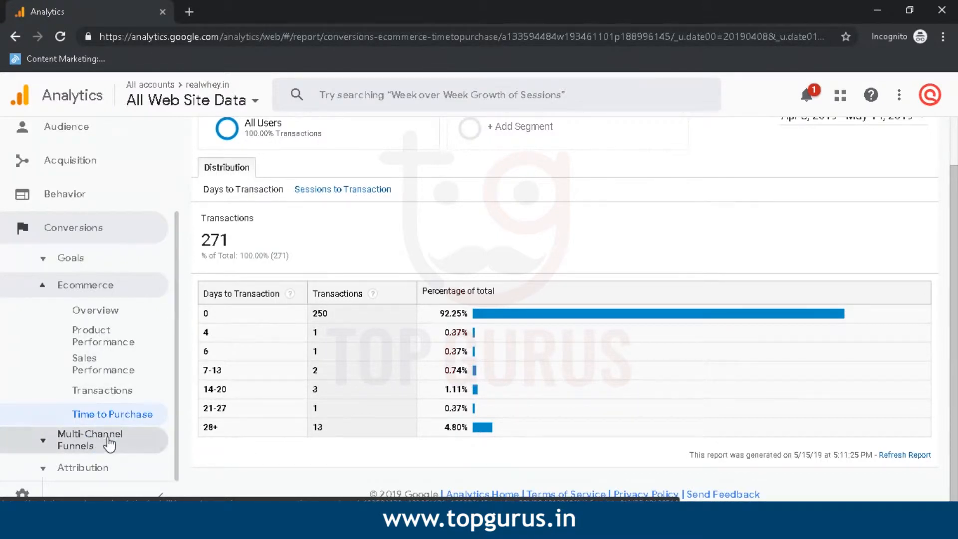
{"action": "left_click", "coordinate": [80, 440]}
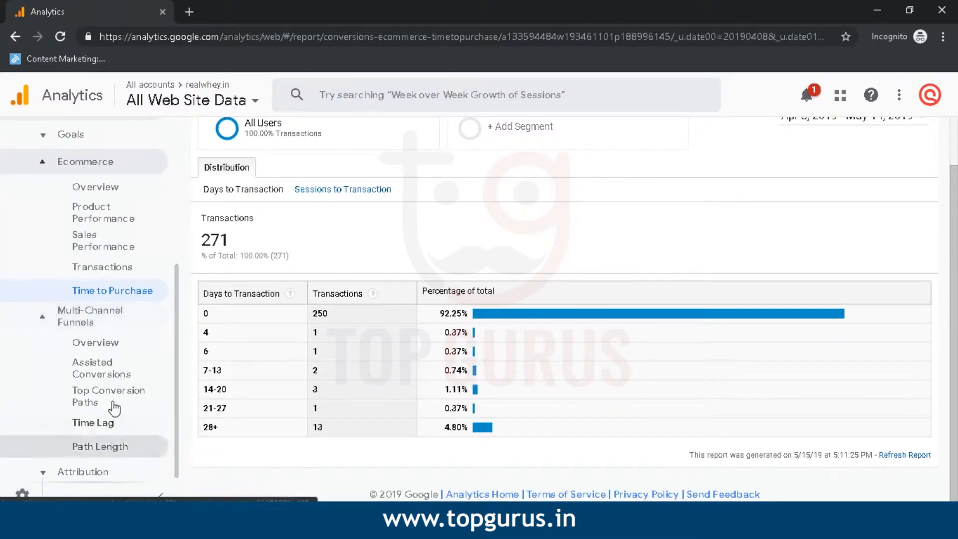
{"action": "left_click", "coordinate": [114, 343]}
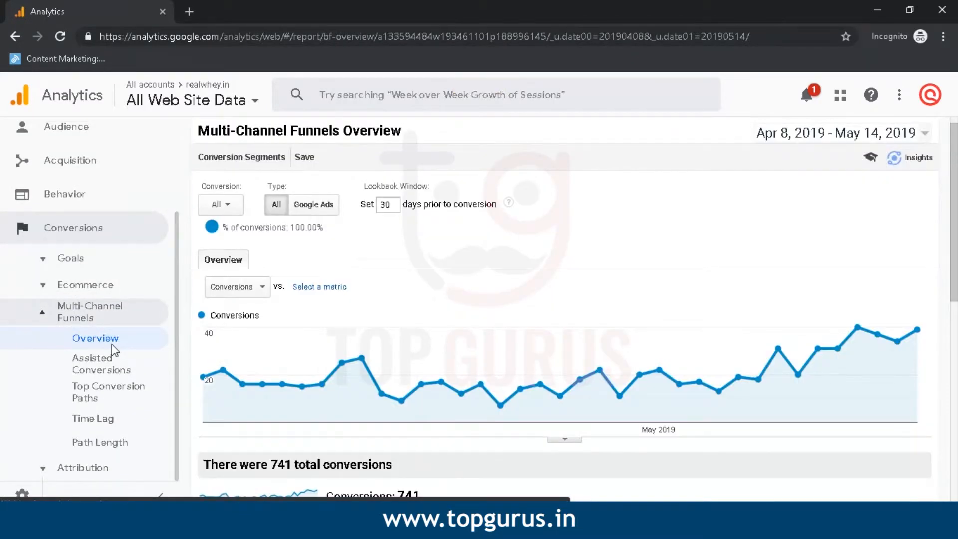
{"action": "scroll", "coordinate": [352, 324], "scroll_direction": "down", "scroll_amount": 6}
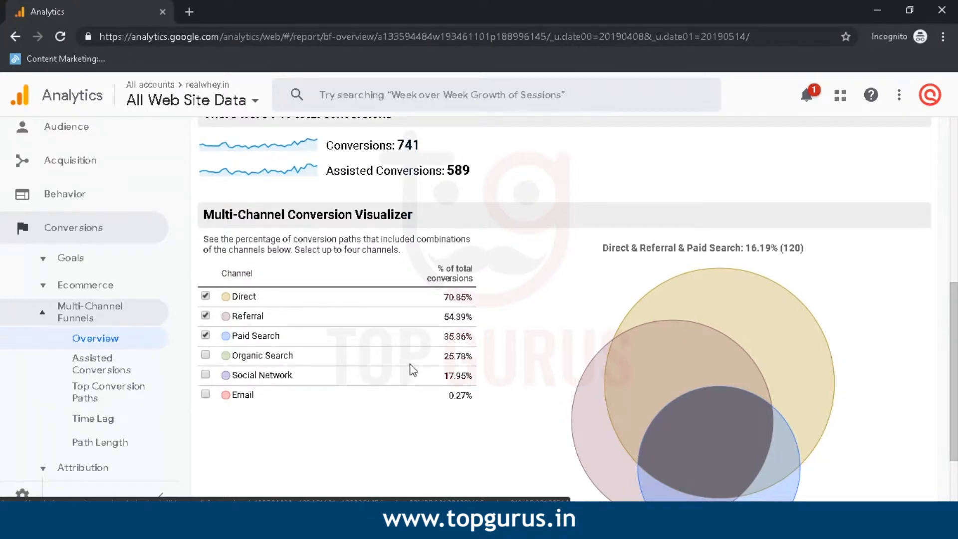
{"action": "scroll", "coordinate": [493, 374], "scroll_direction": "down", "scroll_amount": 2}
{"action": "mouse_move", "coordinate": [625, 378]}
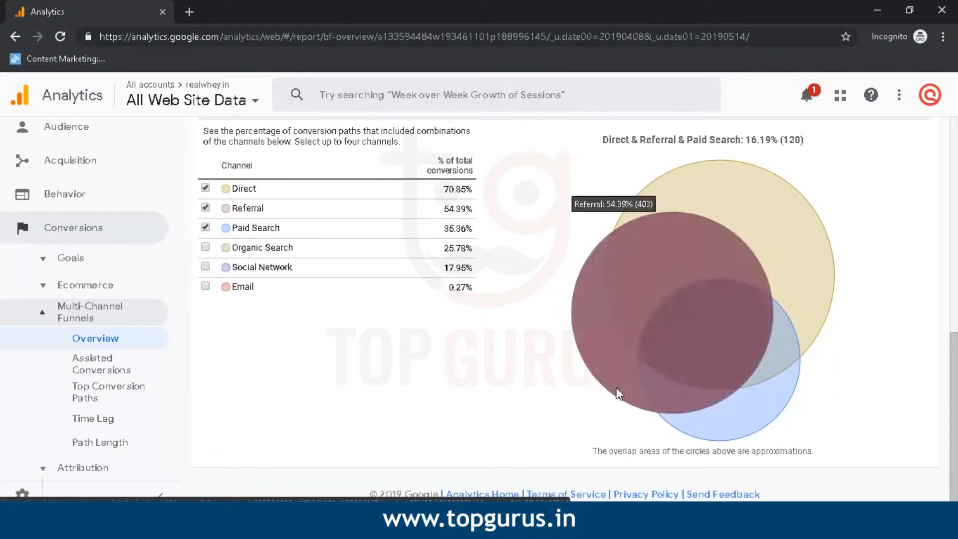
{"action": "scroll", "coordinate": [359, 404], "scroll_direction": "up", "scroll_amount": 4}
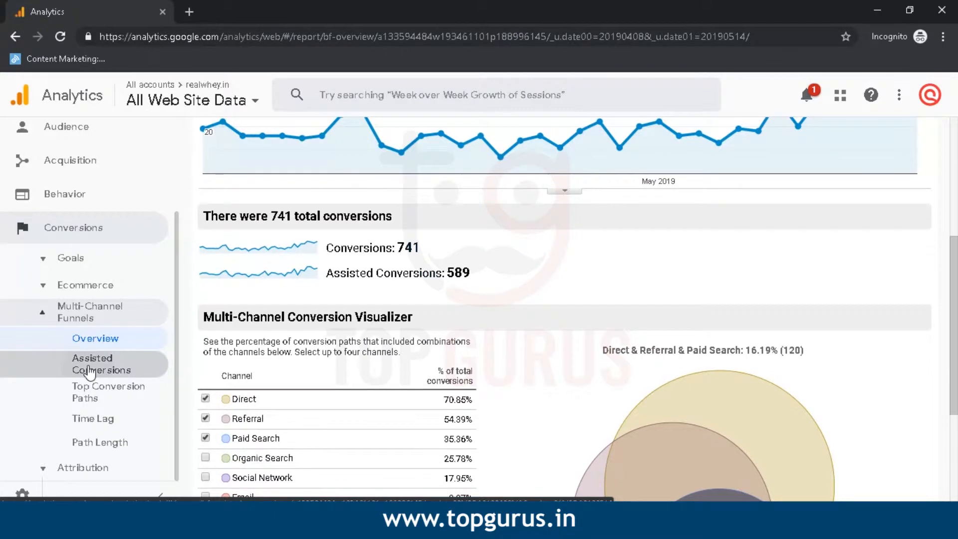
Open the Assisted Conversions report and examine assisted and last-click conversions for each MCF channel grouping.
{"action": "left_click", "coordinate": [89, 370]}
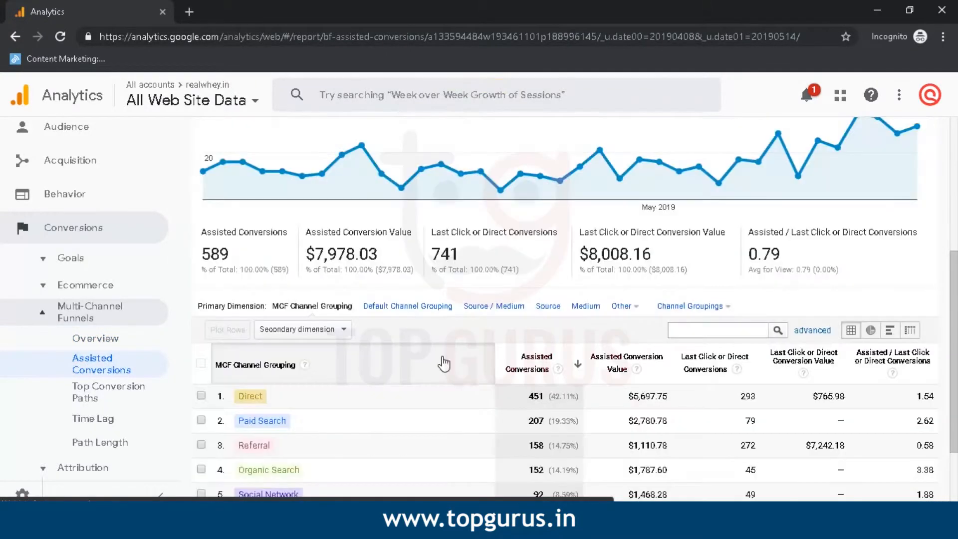
{"action": "scroll", "coordinate": [444, 364], "scroll_direction": "down", "scroll_amount": 2}
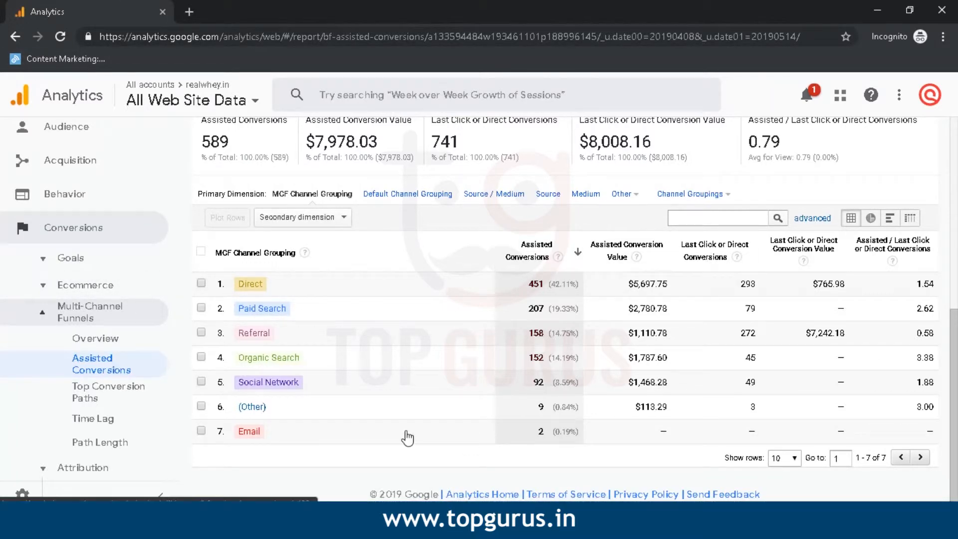
Open the Top Conversion Paths report and examine the conversions and conversion value of each channel grouping path.
{"action": "left_click", "coordinate": [118, 395]}
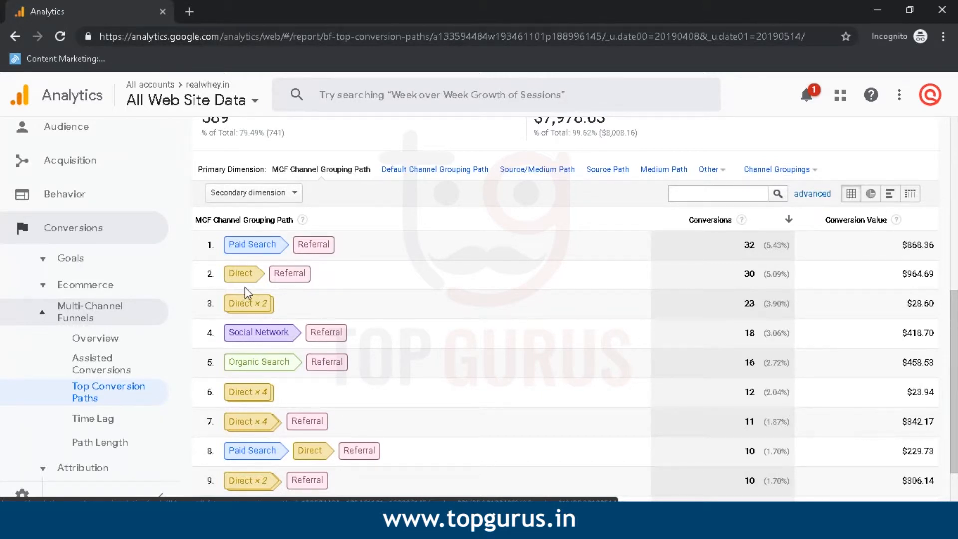
{"action": "scroll", "coordinate": [235, 361], "scroll_direction": "down", "scroll_amount": 1}
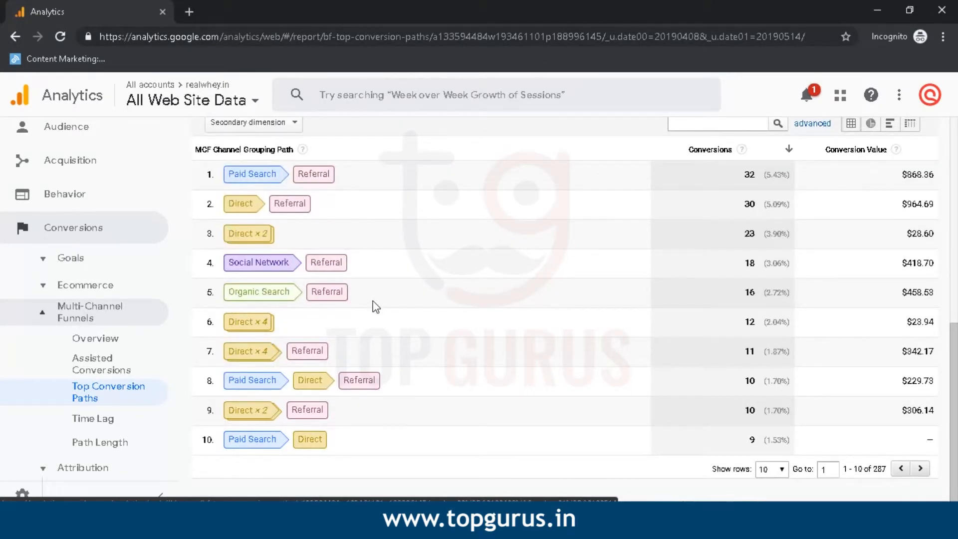
{"action": "scroll", "coordinate": [752, 308], "scroll_direction": "up", "scroll_amount": 1}
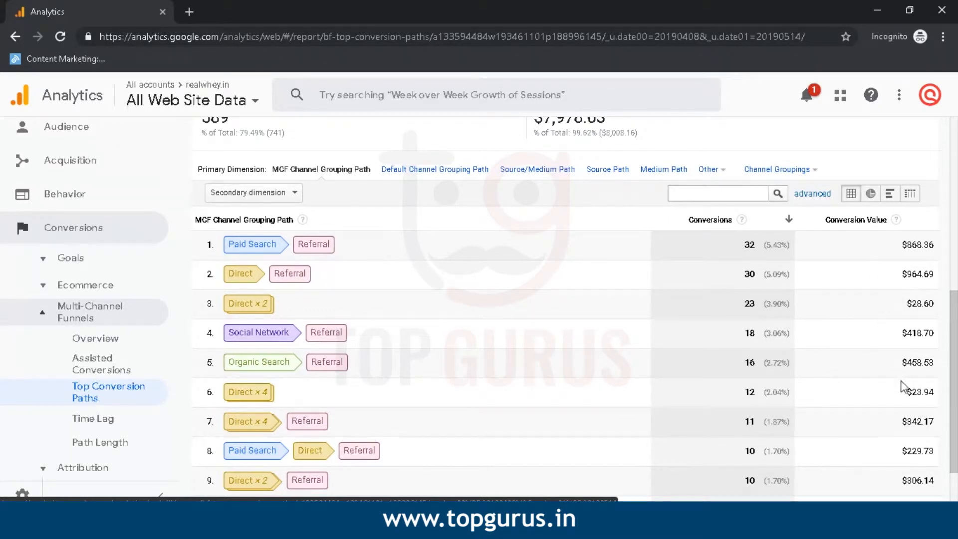
{"action": "scroll", "coordinate": [428, 357], "scroll_direction": "down", "scroll_amount": 1}
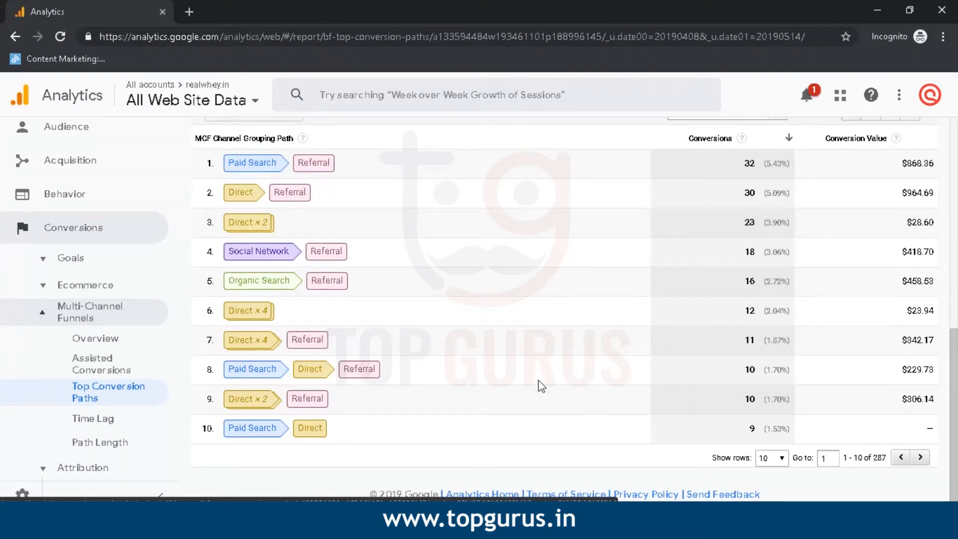
{"action": "scroll", "coordinate": [286, 386], "scroll_direction": "up", "scroll_amount": 3}
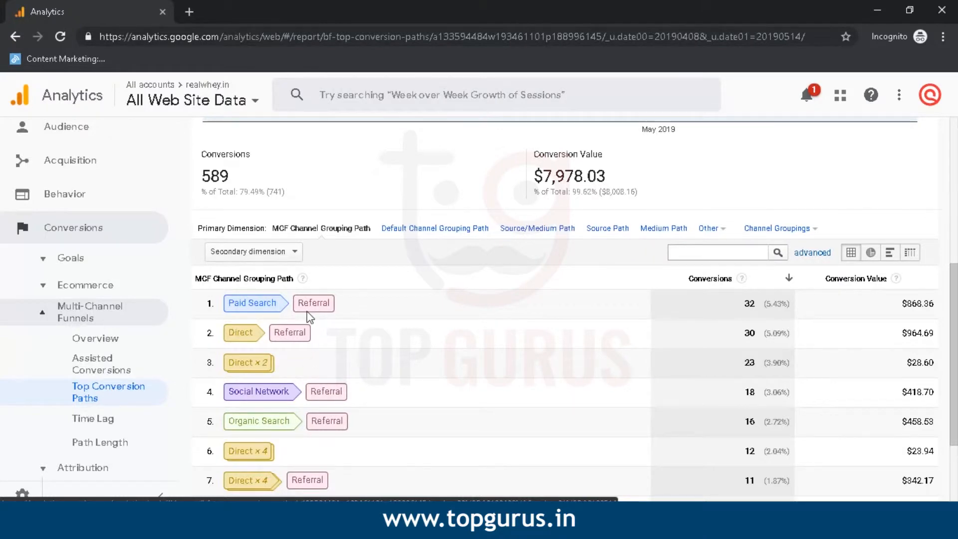
{"action": "scroll", "coordinate": [352, 342], "scroll_direction": "down", "scroll_amount": 3}
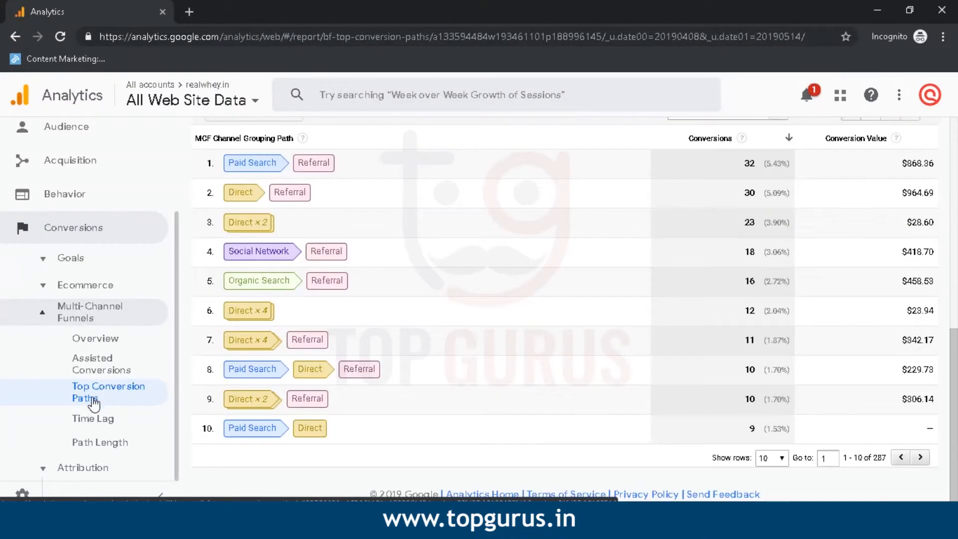
Open the Time Lag report and examine conversions and conversion value by time lag in days.
{"action": "left_click", "coordinate": [106, 422]}
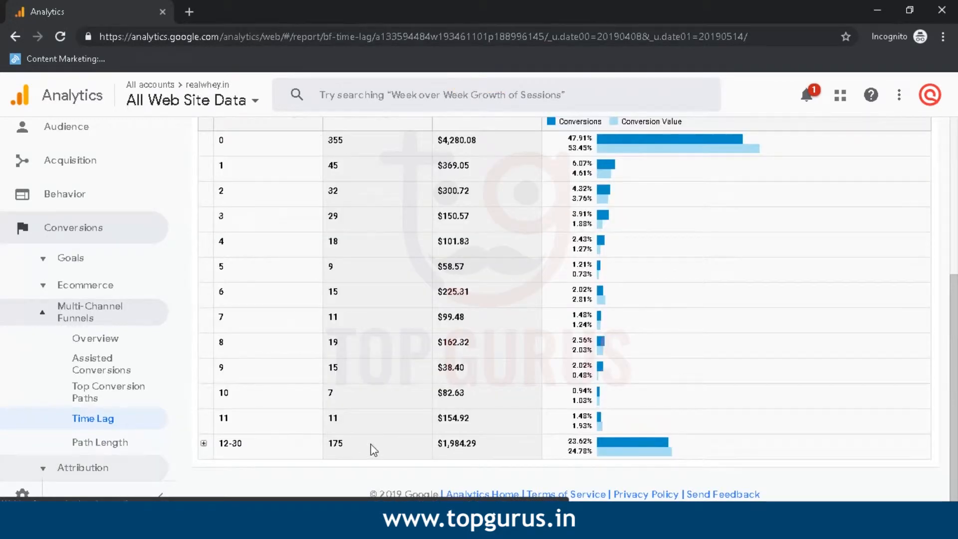
{"action": "scroll", "coordinate": [396, 357], "scroll_direction": "down", "scroll_amount": 2}
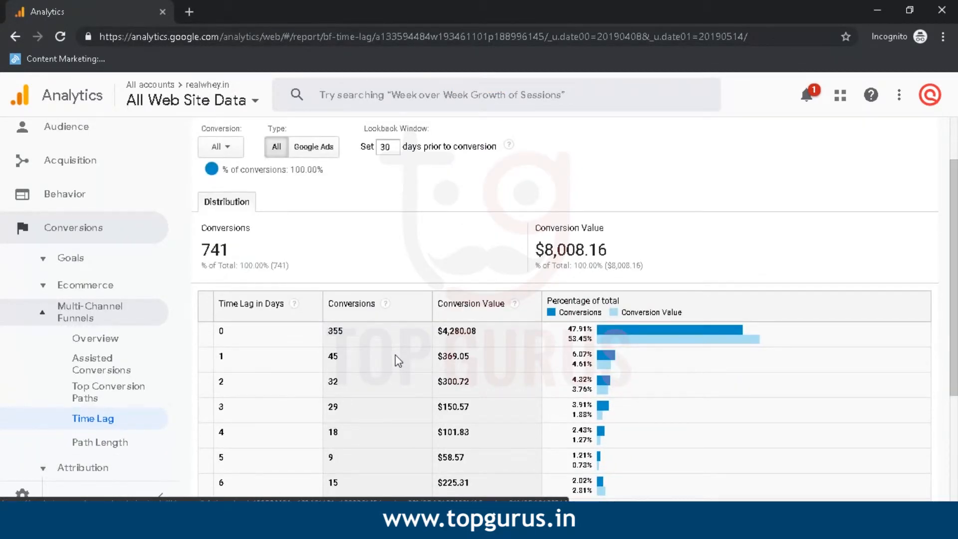
{"action": "scroll", "coordinate": [424, 363], "scroll_direction": "down", "scroll_amount": 3}
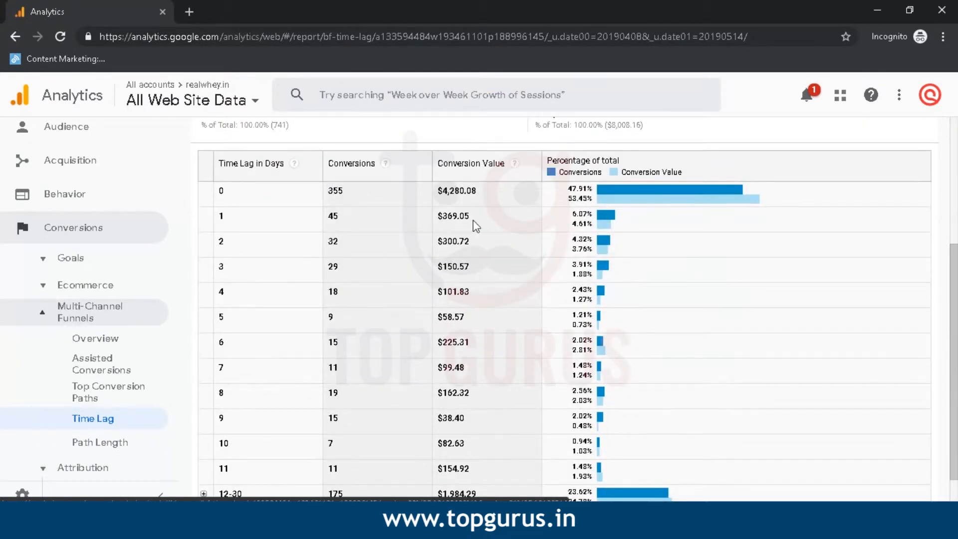
{"action": "scroll", "coordinate": [614, 318], "scroll_direction": "down", "scroll_amount": 1}
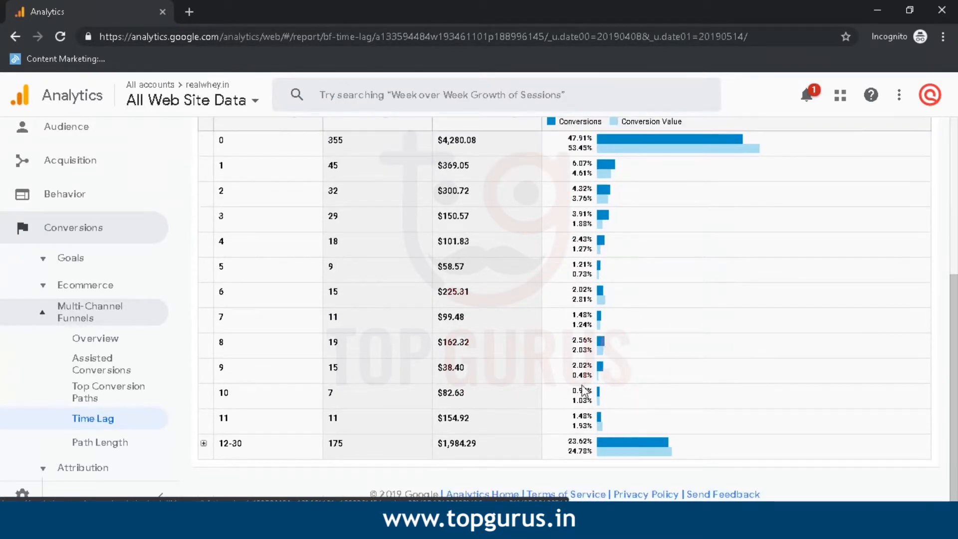
{"action": "scroll", "coordinate": [331, 359], "scroll_direction": "up", "scroll_amount": 6}
{"action": "scroll", "coordinate": [509, 333], "scroll_direction": "down", "scroll_amount": 5}
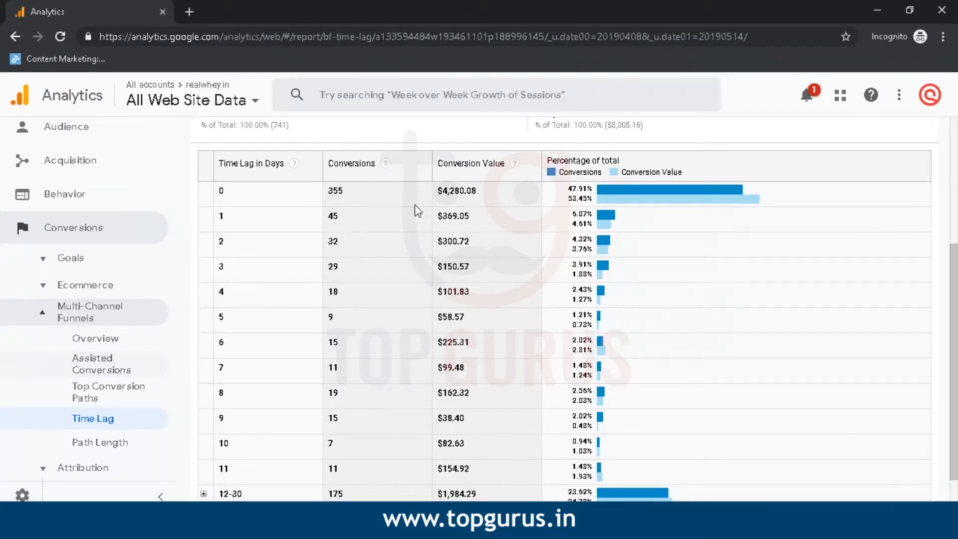
{"action": "scroll", "coordinate": [305, 472], "scroll_direction": "down", "scroll_amount": 1}
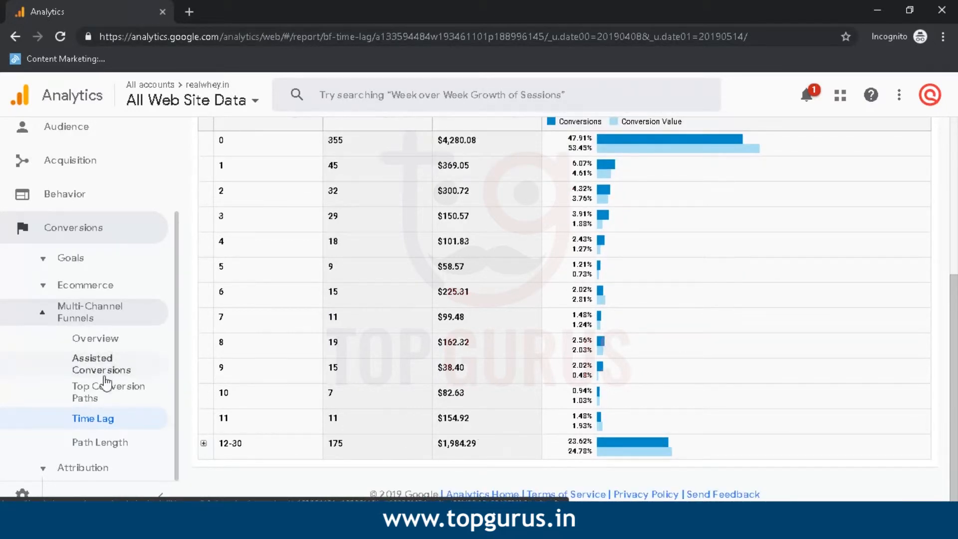
Open the Path Length report and examine conversions and conversion value by path length in interactions.
{"action": "left_click", "coordinate": [102, 442]}
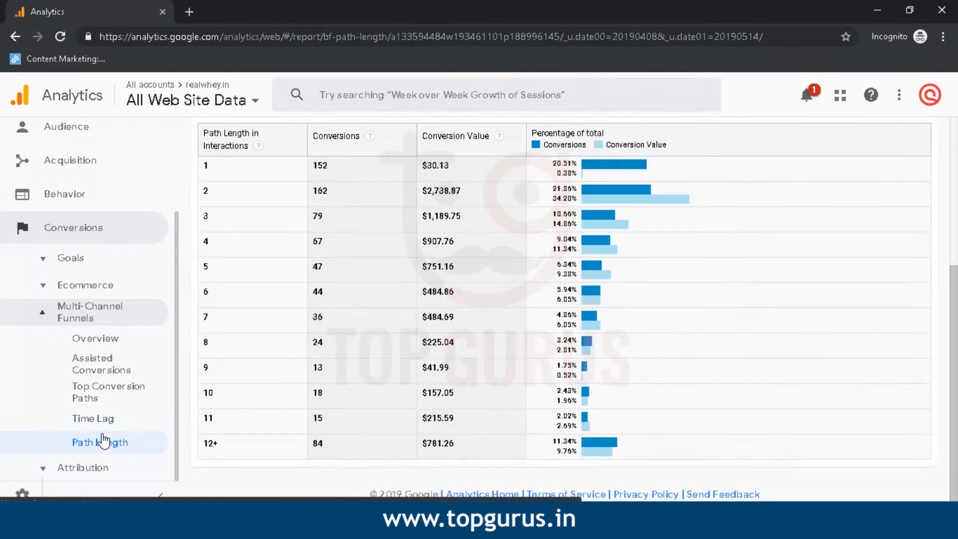
{"action": "scroll", "coordinate": [197, 382], "scroll_direction": "up", "scroll_amount": 3}
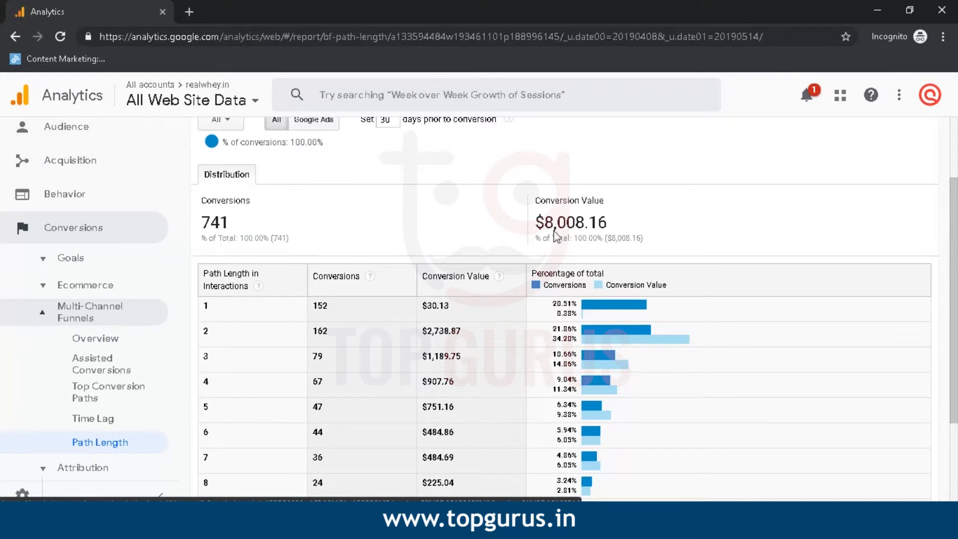
{"action": "scroll", "coordinate": [521, 436], "scroll_direction": "down", "scroll_amount": 3}
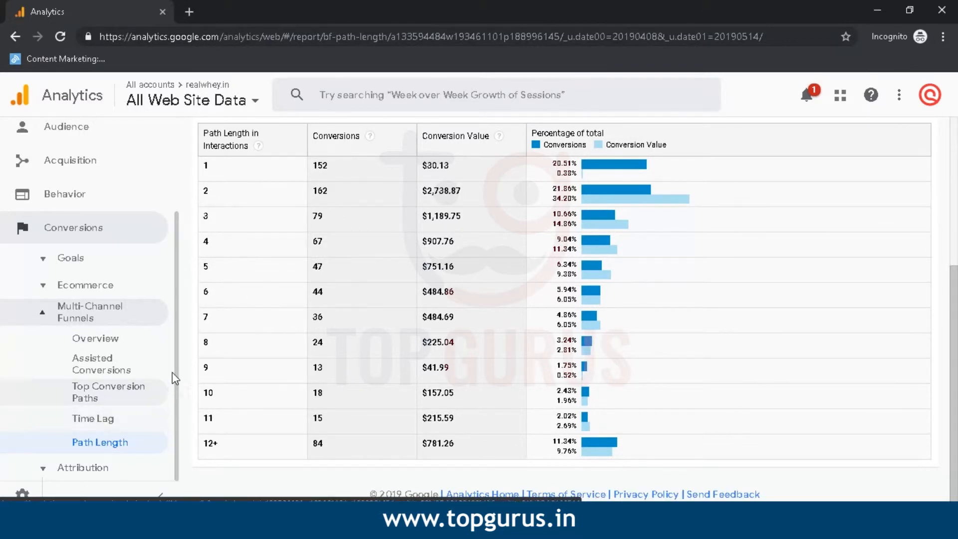
Open the Attribution Model Comparison Tool, restore the full report navigation and examine last interaction conversions and value by channel.
{"action": "left_click", "coordinate": [80, 467]}
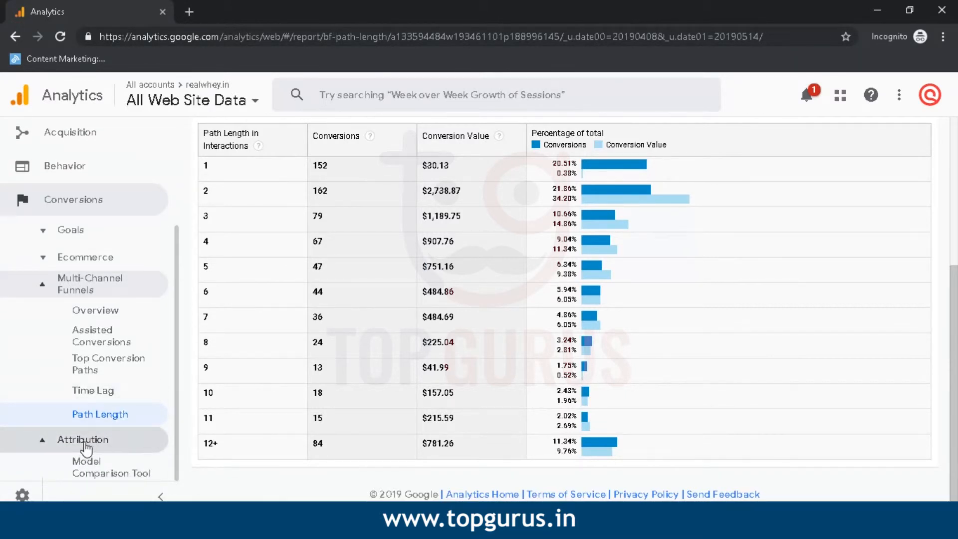
{"action": "left_click", "coordinate": [116, 474]}
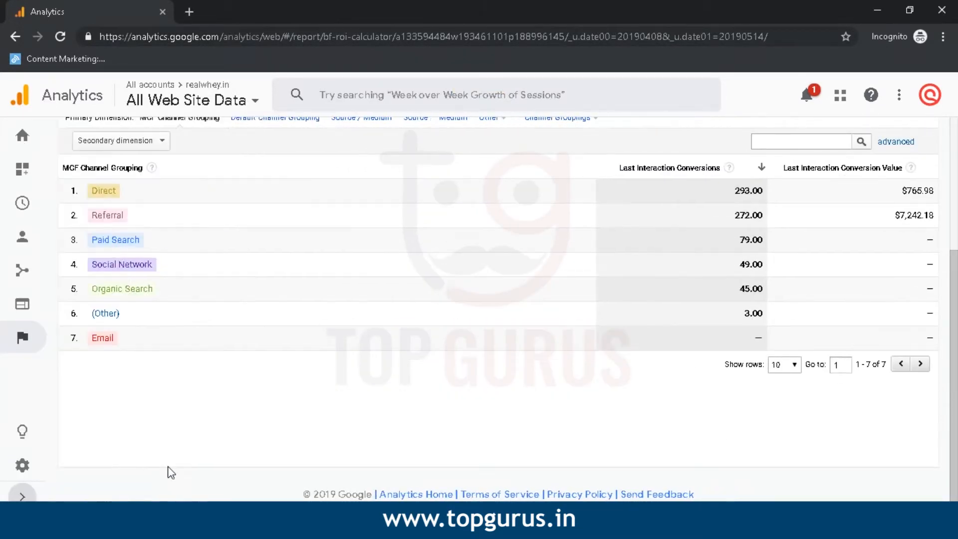
{"action": "left_click", "coordinate": [24, 498]}
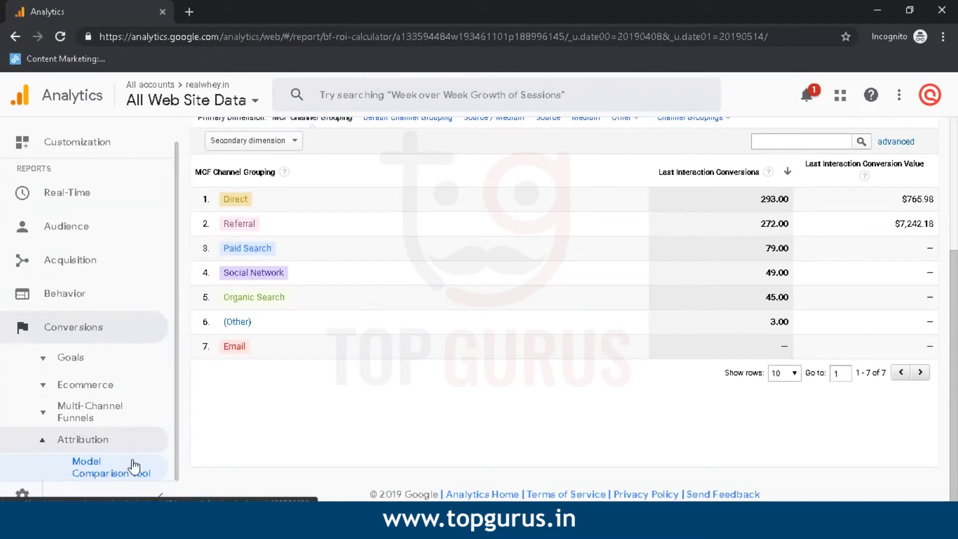
{"action": "scroll", "coordinate": [351, 424], "scroll_direction": "up", "scroll_amount": 4}
{"action": "scroll", "coordinate": [310, 406], "scroll_direction": "down", "scroll_amount": 2}
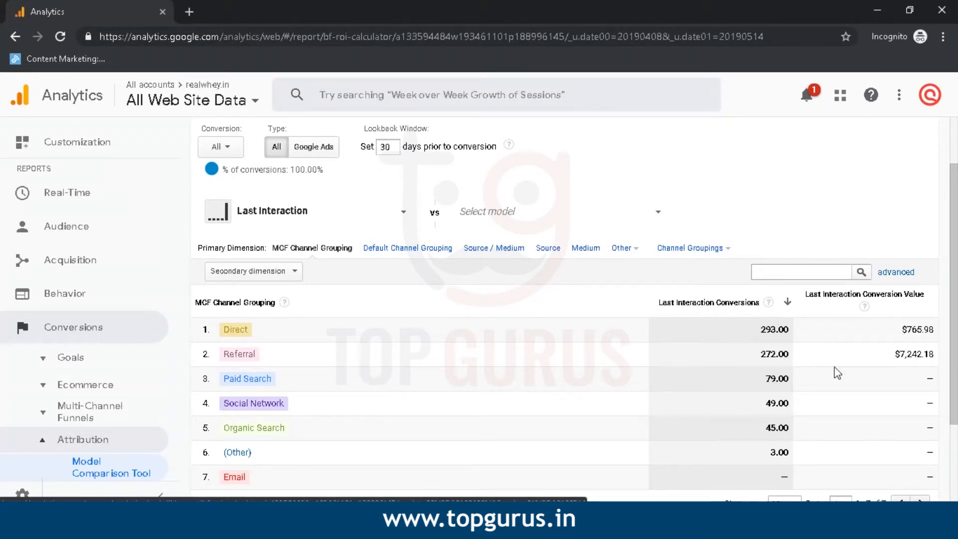
{"action": "scroll", "coordinate": [763, 380], "scroll_direction": "down", "scroll_amount": 3}
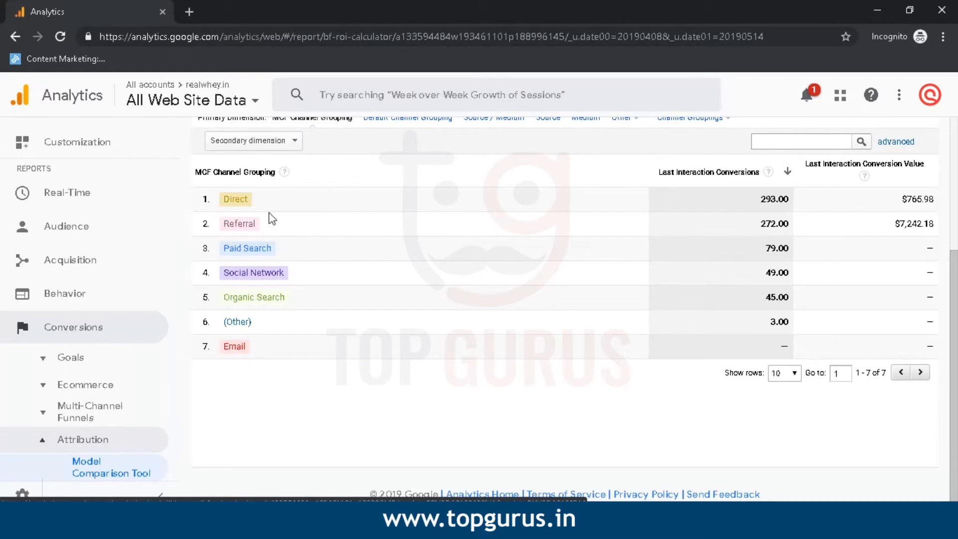
{"action": "scroll", "coordinate": [270, 212], "scroll_direction": "up", "scroll_amount": 4}
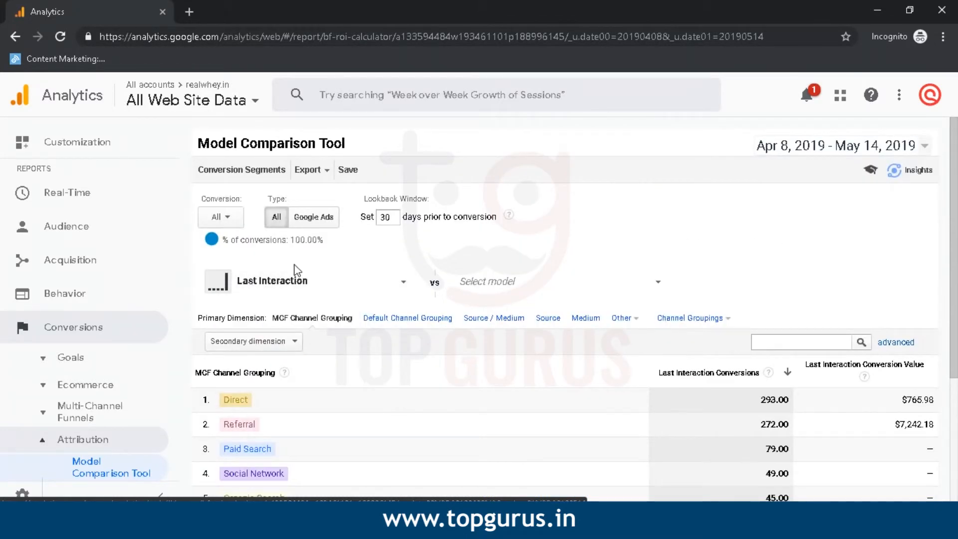
Check the Model Comparison Tool's lookback window range and its available conversion types without changing them.
{"action": "left_click", "coordinate": [395, 216]}
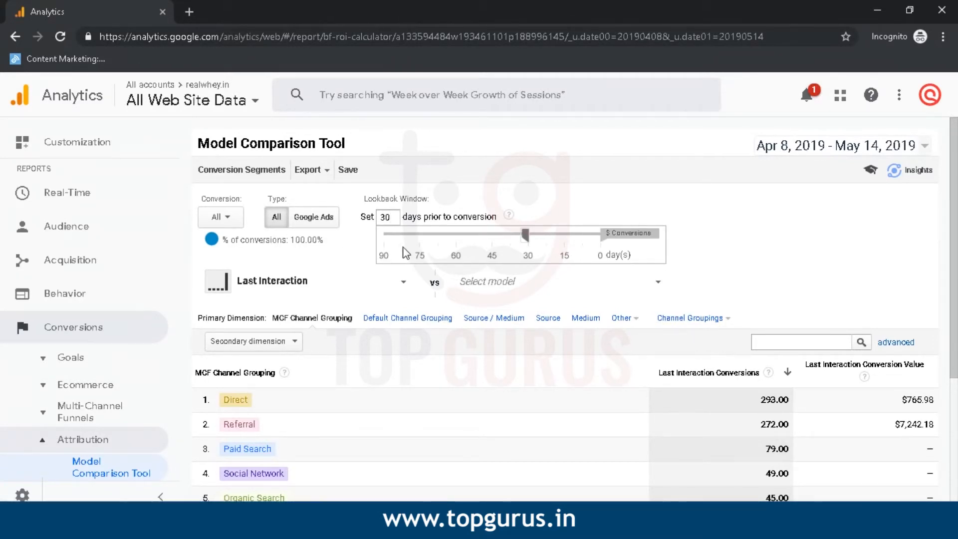
{"action": "left_click", "coordinate": [226, 224]}
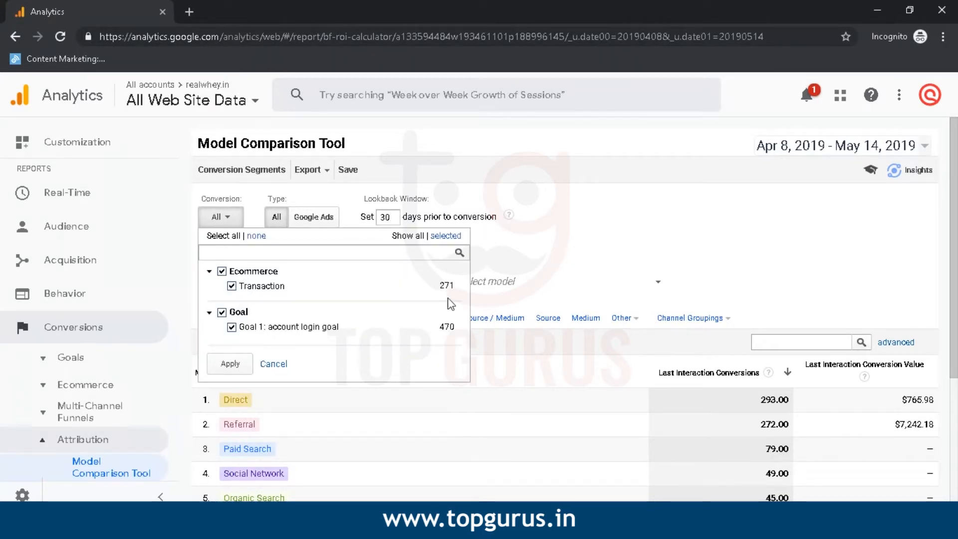
{"action": "left_click", "coordinate": [613, 223]}
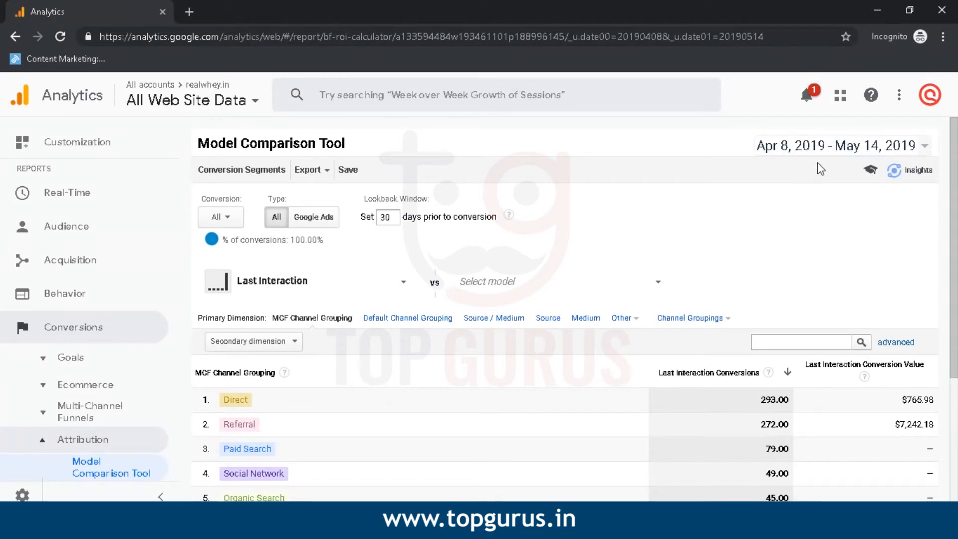